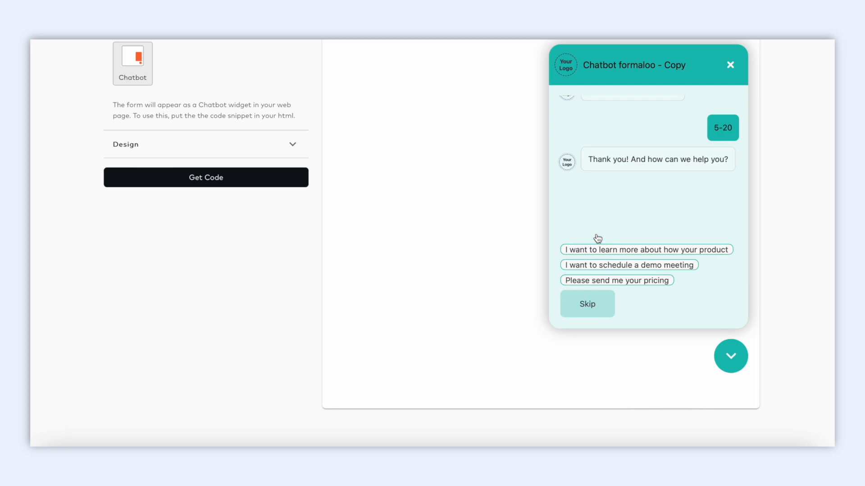
In the chatbot preview, choose 'schedule a demo meeting' and reply with an email address
{"action": "left_click", "coordinate": [619, 266]}
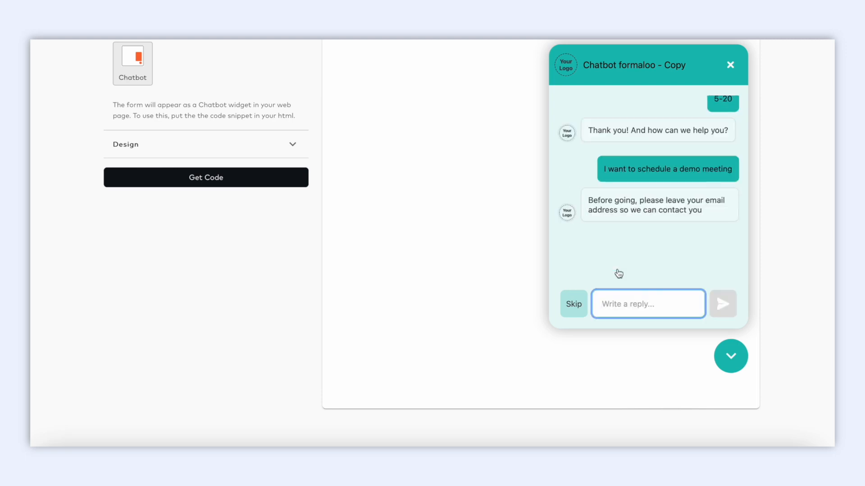
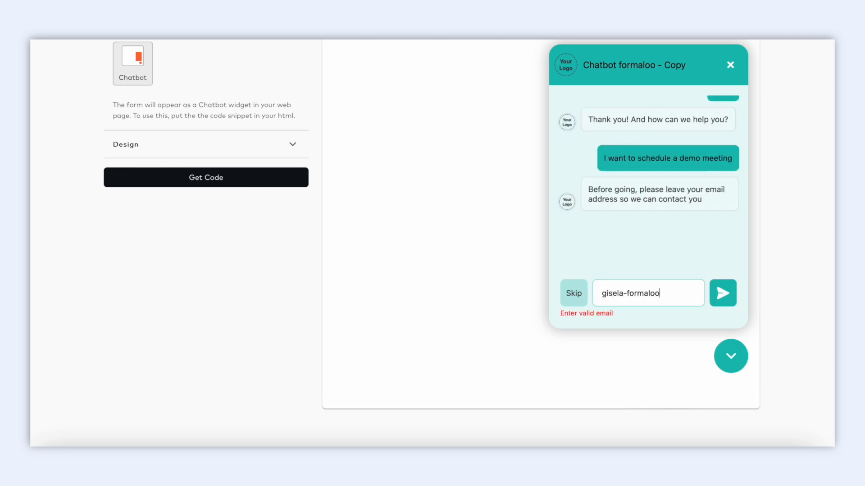
{"action": "key", "text": "Return"}
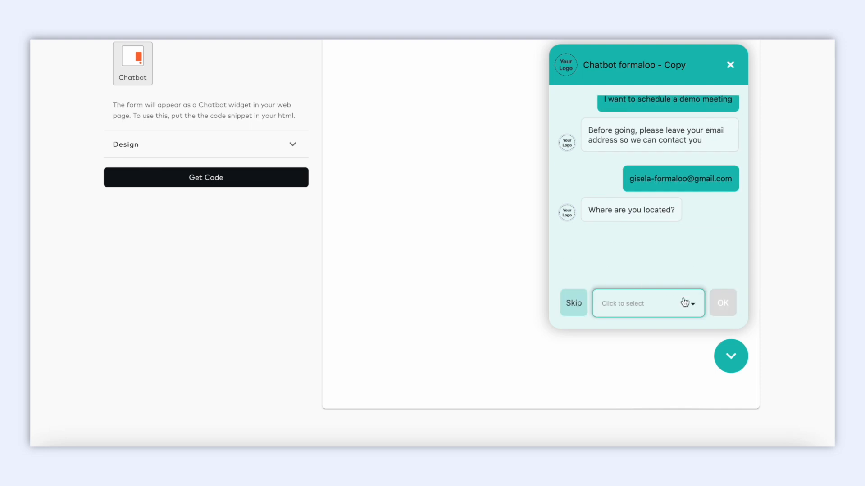
Answer Toronto - Canada, Yes and 'Sure, send them in!' to finish the chat
{"action": "left_click", "coordinate": [693, 307]}
{"action": "type", "text": "Toronto"}
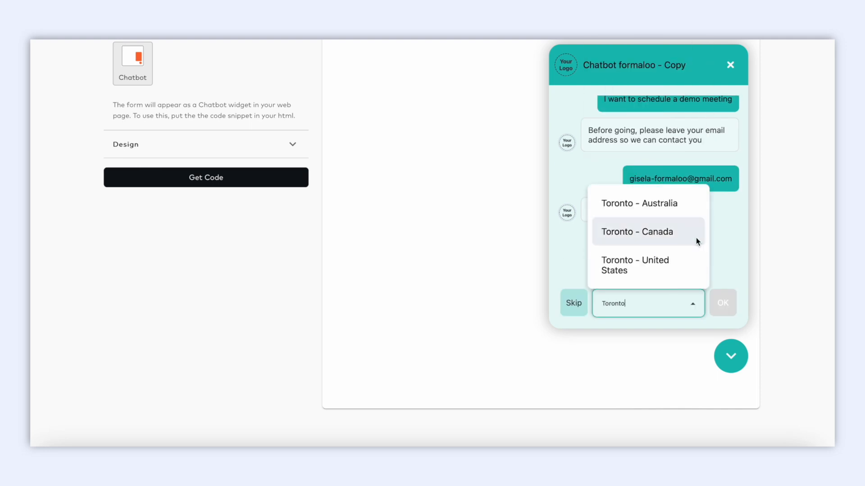
{"action": "left_click", "coordinate": [643, 238]}
{"action": "left_click", "coordinate": [723, 304]}
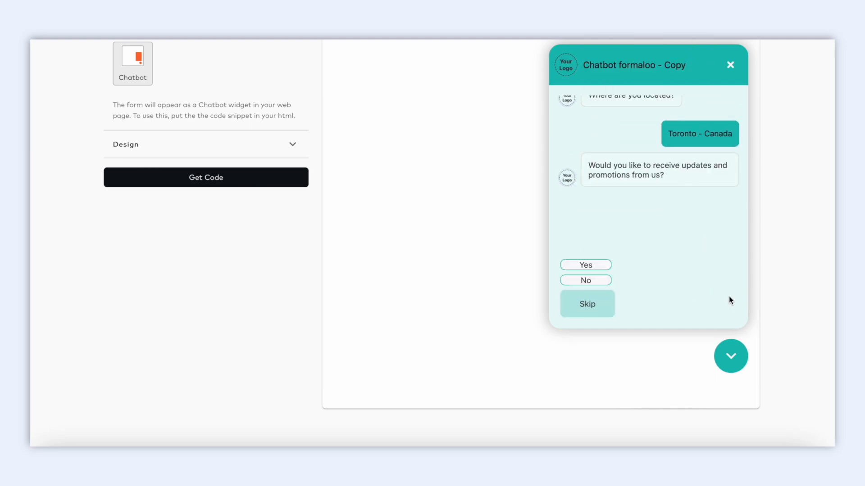
{"action": "left_click", "coordinate": [602, 266]}
{"action": "left_click", "coordinate": [608, 275]}
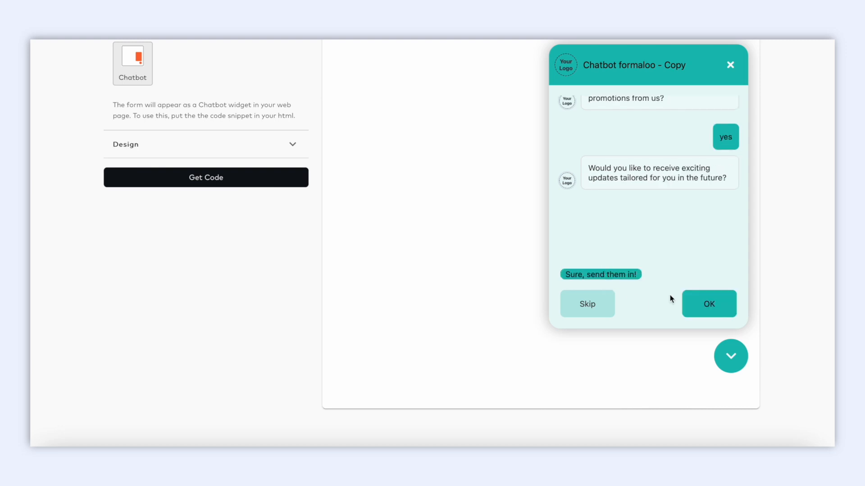
{"action": "left_click", "coordinate": [693, 305]}
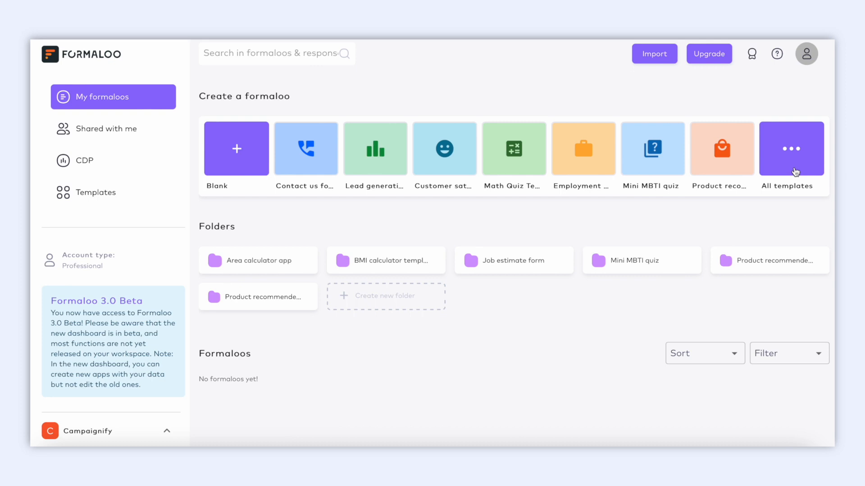
Find the App with chatbot template in the template gallery and use it
{"action": "left_click", "coordinate": [796, 172]}
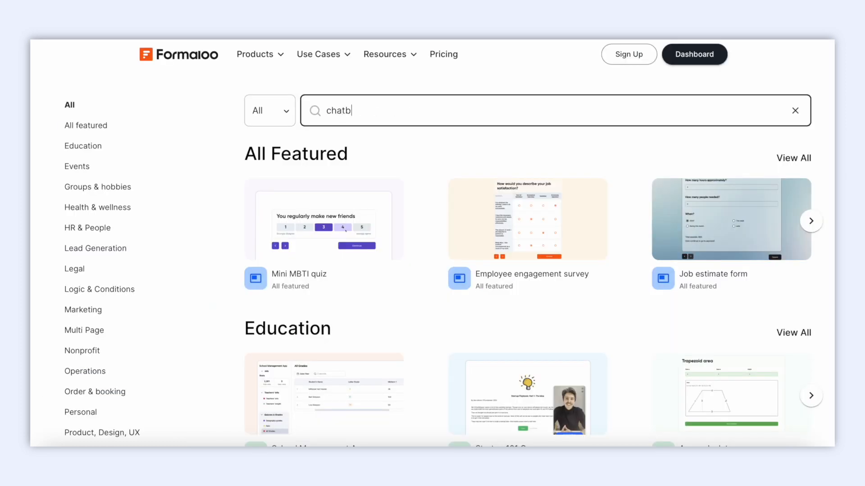
{"action": "type", "text": "ot"}
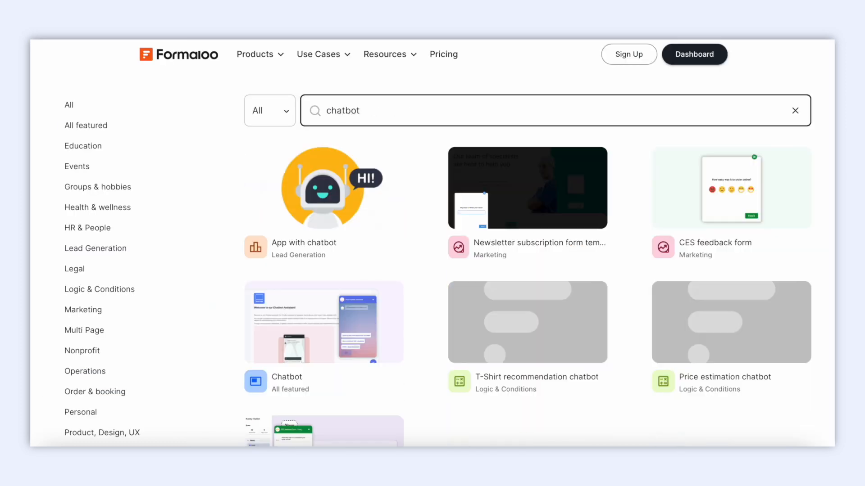
{"action": "left_click", "coordinate": [355, 214]}
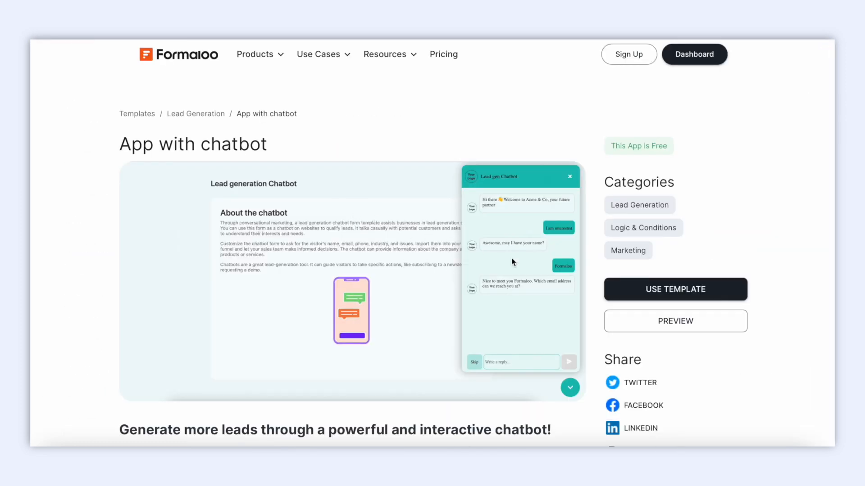
{"action": "left_click", "coordinate": [622, 297]}
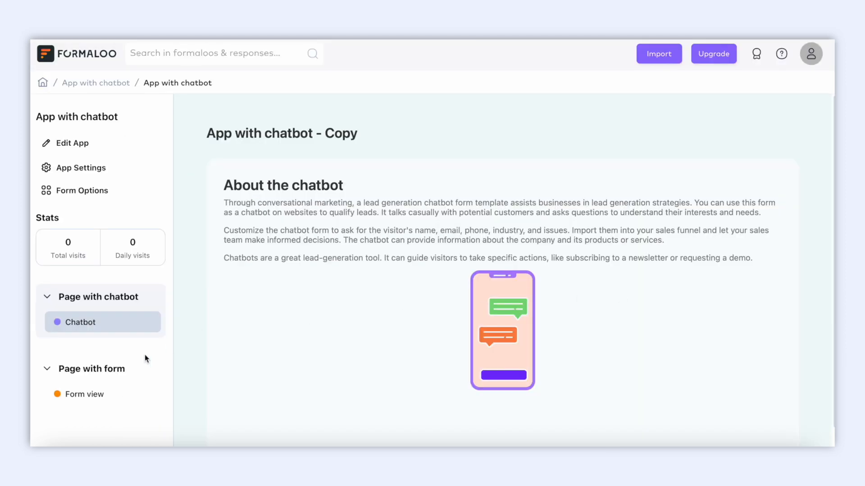
Open the Chatbot formaloo - Copy form from the App with chatbot folder in the editor
{"action": "left_click", "coordinate": [93, 393]}
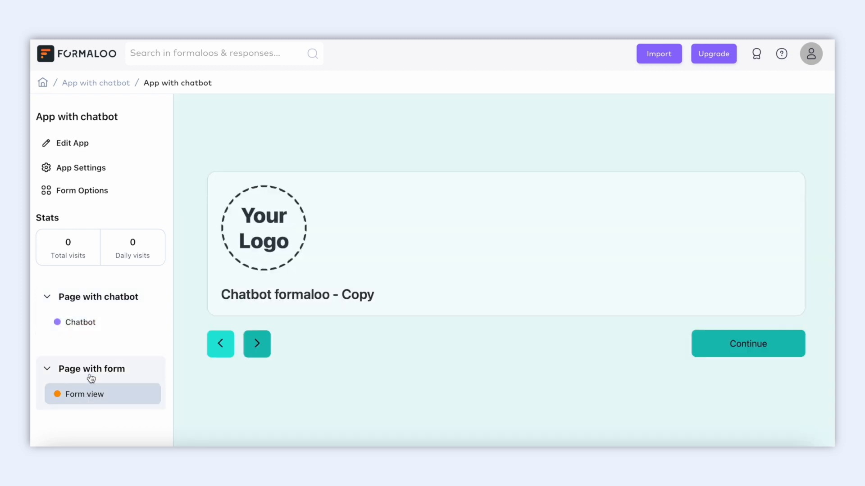
{"action": "left_click", "coordinate": [84, 82]}
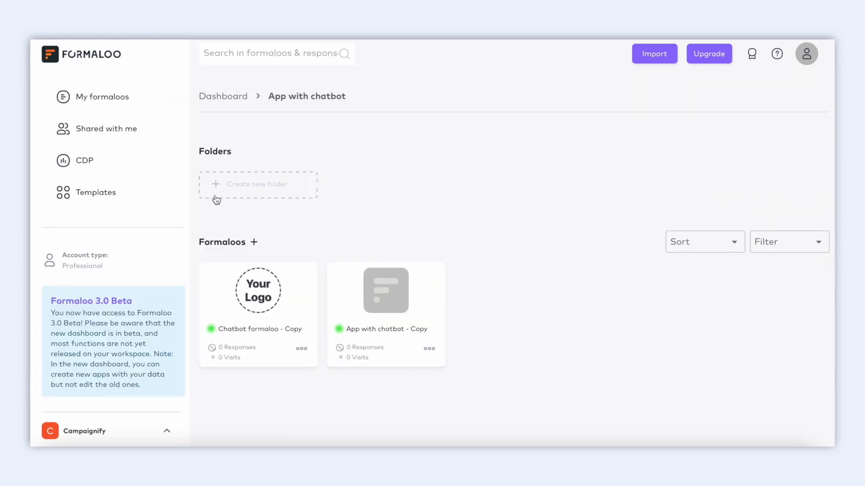
{"action": "left_click", "coordinate": [301, 349]}
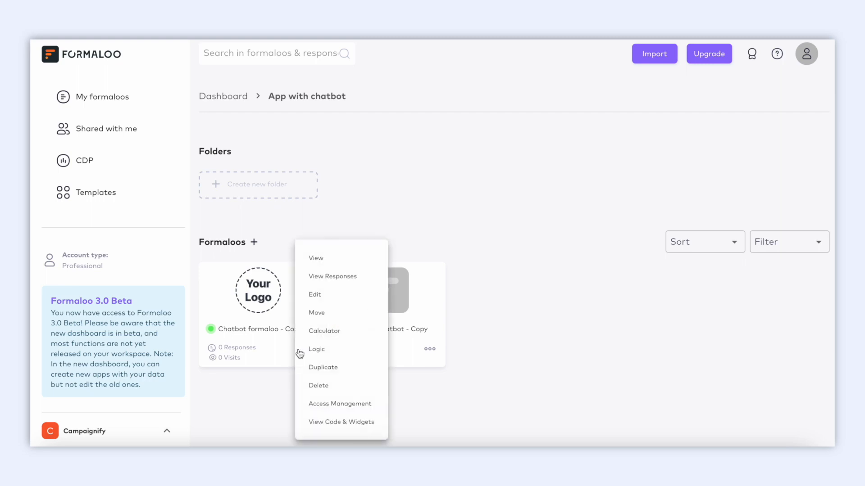
{"action": "left_click", "coordinate": [328, 306]}
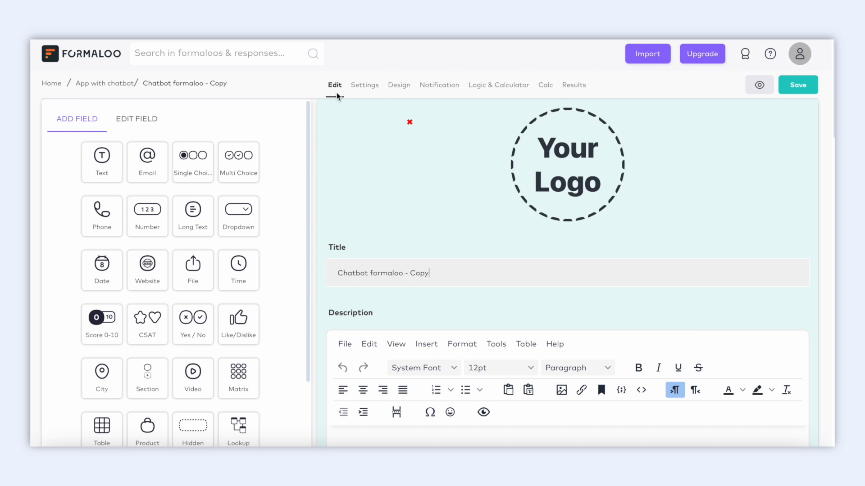
Delete the 'Hi there' welcome question
{"action": "scroll", "coordinate": [434, 257], "scroll_direction": "down", "scroll_amount": 6}
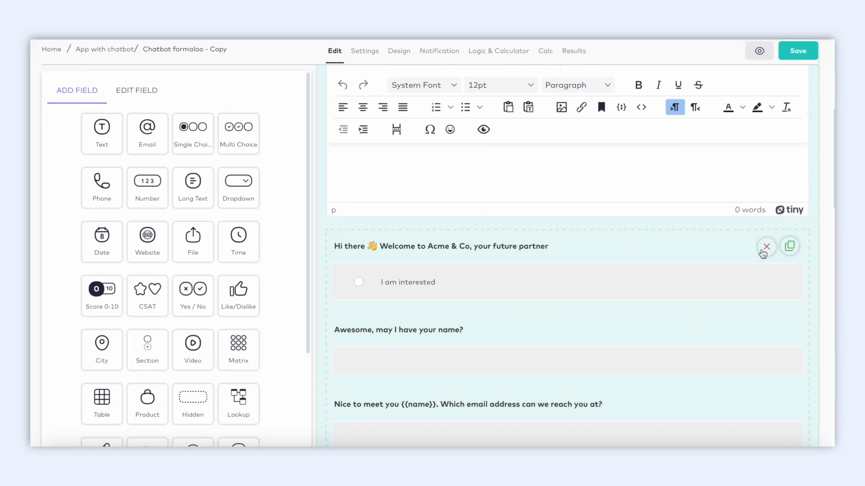
{"action": "left_click", "coordinate": [766, 246]}
{"action": "left_click", "coordinate": [586, 273]}
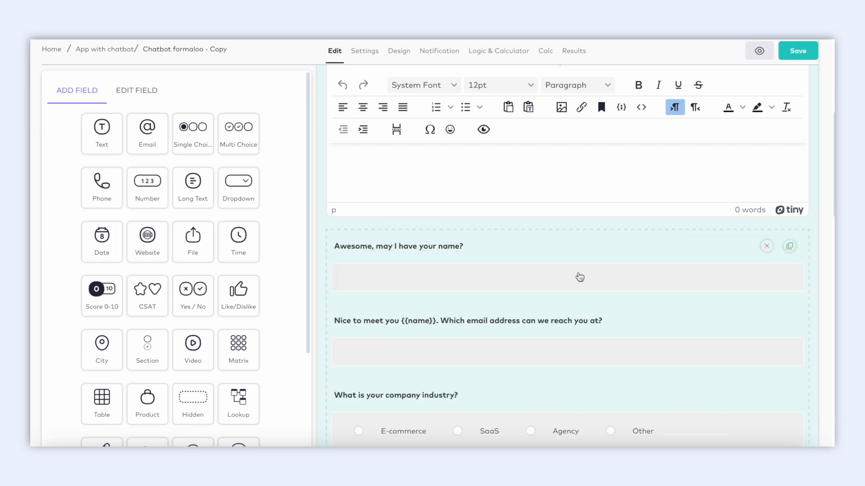
Inspect the name question's settings and its ID value 'name'
{"action": "left_click", "coordinate": [577, 276]}
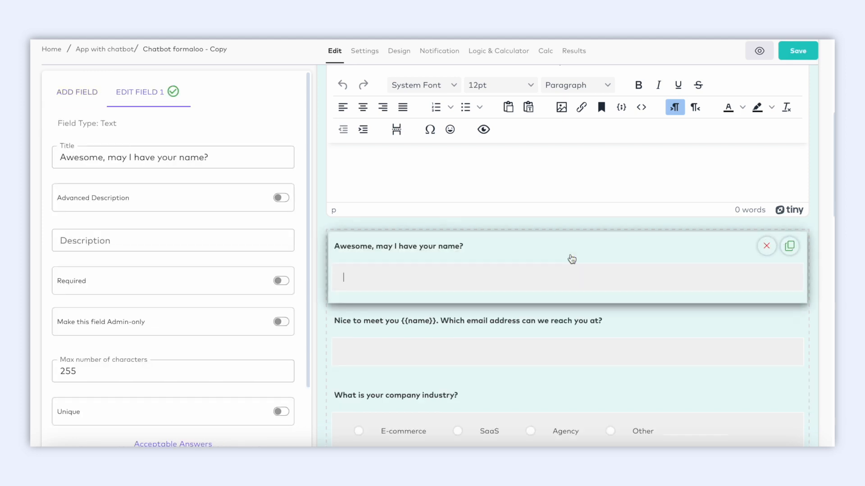
{"action": "scroll", "coordinate": [189, 347], "scroll_direction": "down", "scroll_amount": 3}
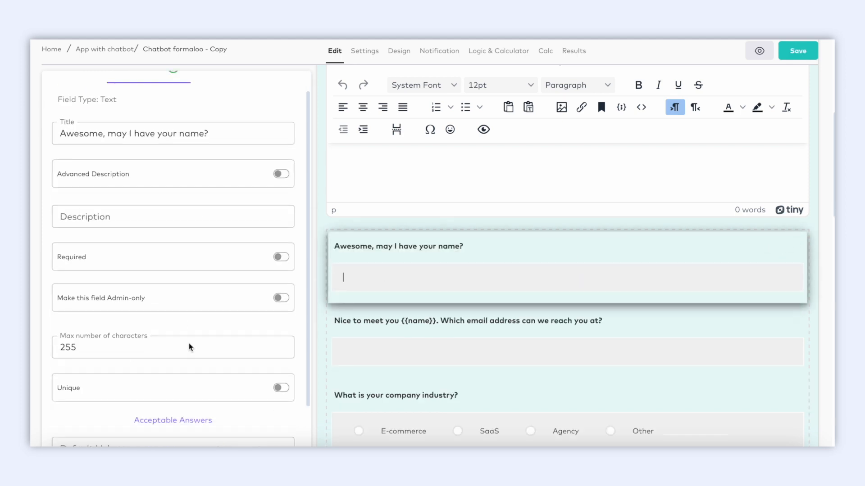
{"action": "left_click", "coordinate": [158, 411]}
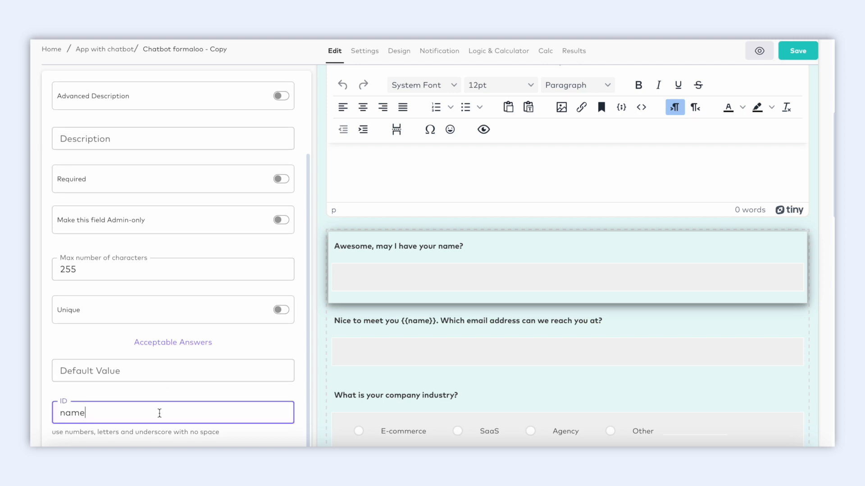
{"action": "left_click_drag", "start_coordinate": [88, 412], "coordinate": [54, 408]}
{"action": "left_click", "coordinate": [190, 412]}
Inspect the email question, whose title reuses the answer through the {{name}} placeholder
{"action": "mouse_move", "coordinate": [397, 264]}
{"action": "scroll", "coordinate": [398, 263], "scroll_direction": "down", "scroll_amount": 2}
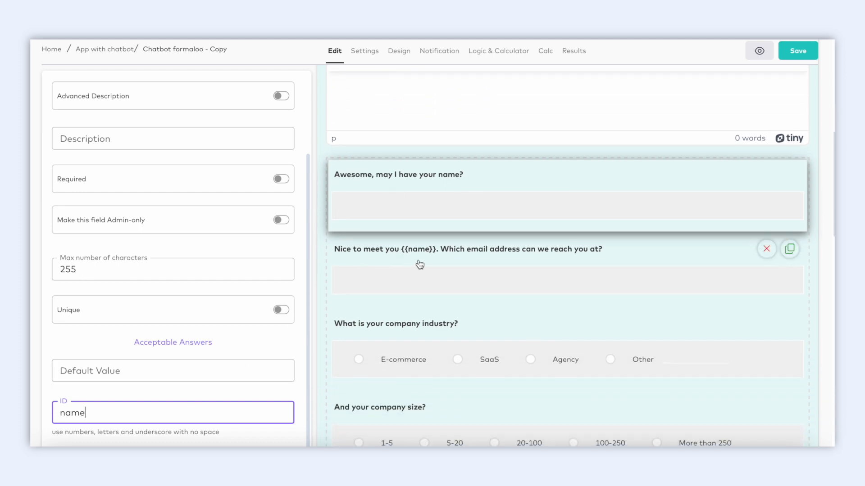
{"action": "left_click", "coordinate": [459, 268]}
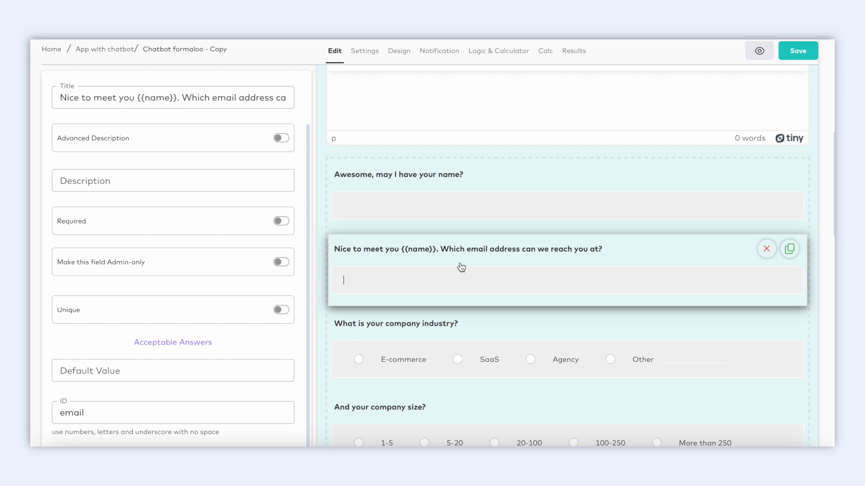
{"action": "scroll", "coordinate": [202, 218], "scroll_direction": "up", "scroll_amount": 3}
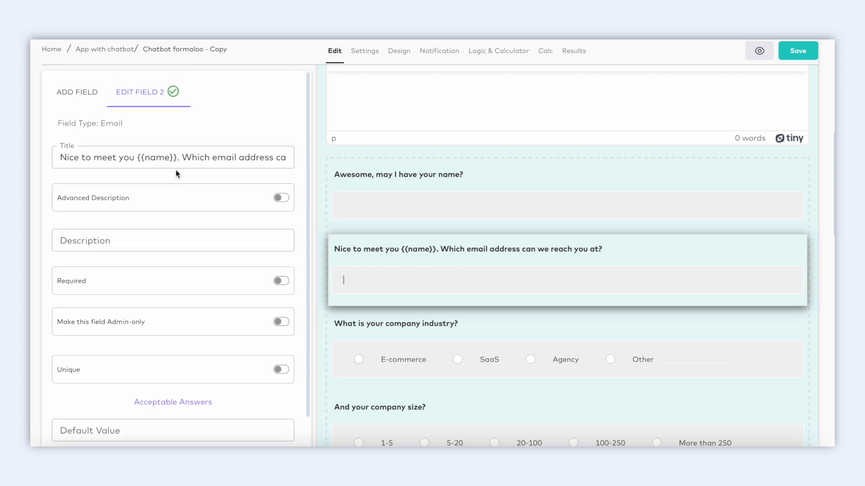
{"action": "left_click_drag", "start_coordinate": [177, 157], "coordinate": [138, 161]}
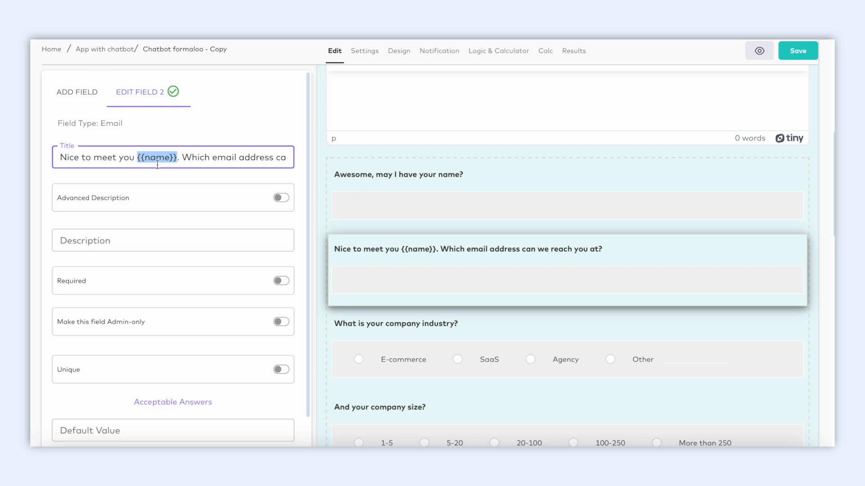
{"action": "left_click", "coordinate": [263, 156]}
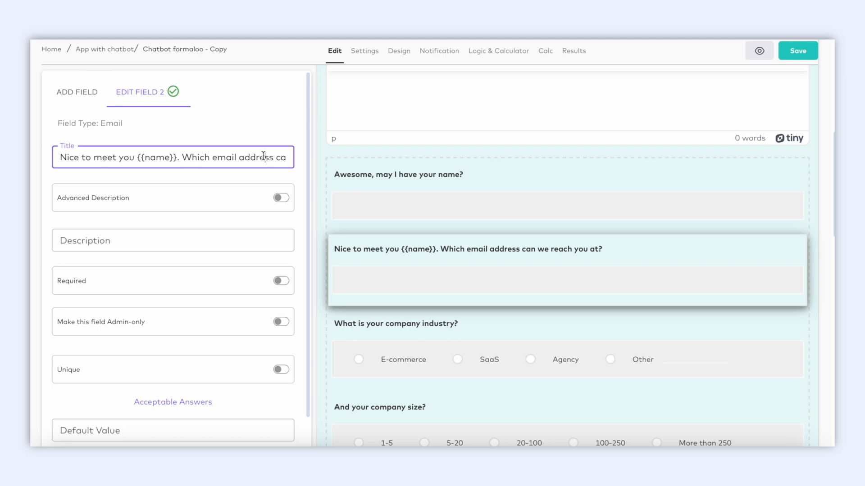
{"action": "left_click", "coordinate": [290, 135]}
{"action": "mouse_move", "coordinate": [386, 253]}
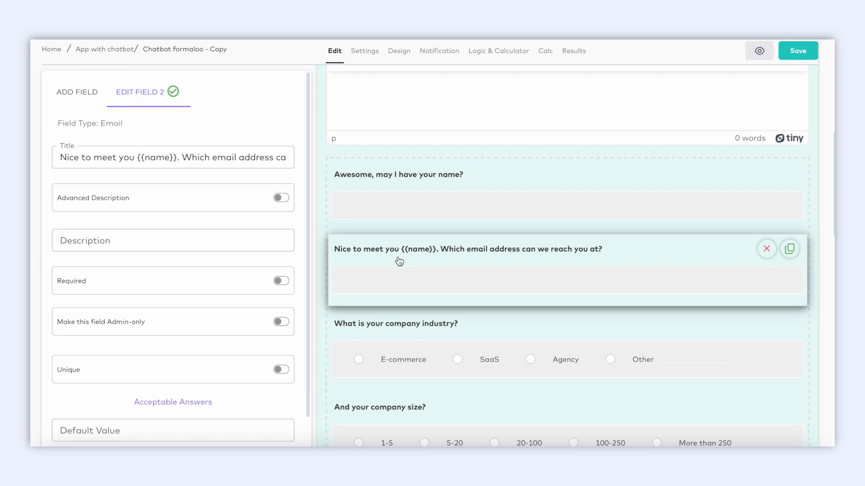
{"action": "scroll", "coordinate": [400, 261], "scroll_direction": "down", "scroll_amount": 2}
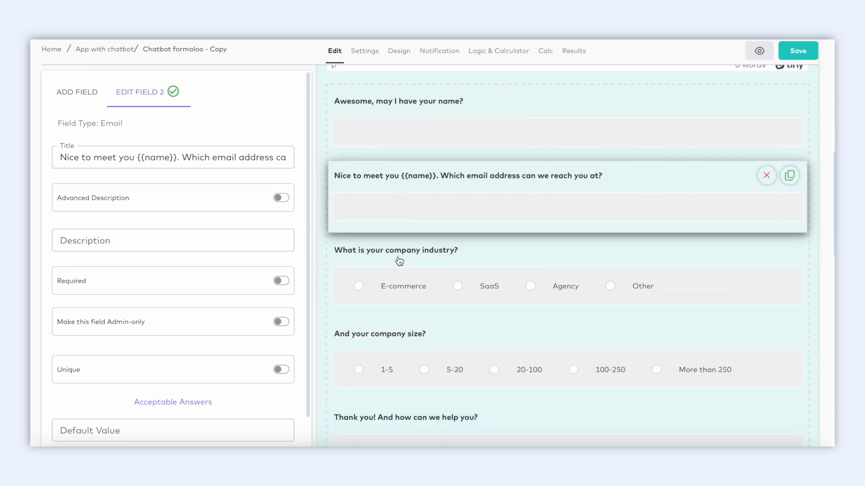
Rename the industry options E-commerce, SaaS and Agency to Retail, Fashion and Education
{"action": "left_click", "coordinate": [405, 255]}
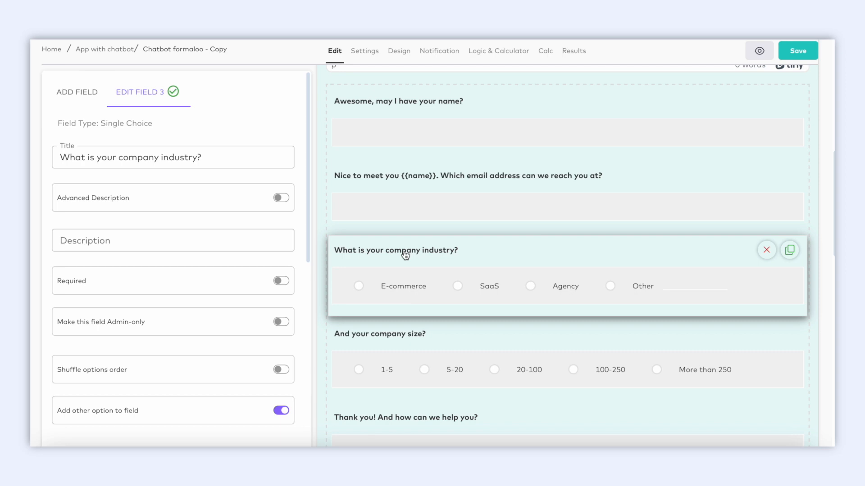
{"action": "scroll", "coordinate": [226, 326], "scroll_direction": "down", "scroll_amount": 4}
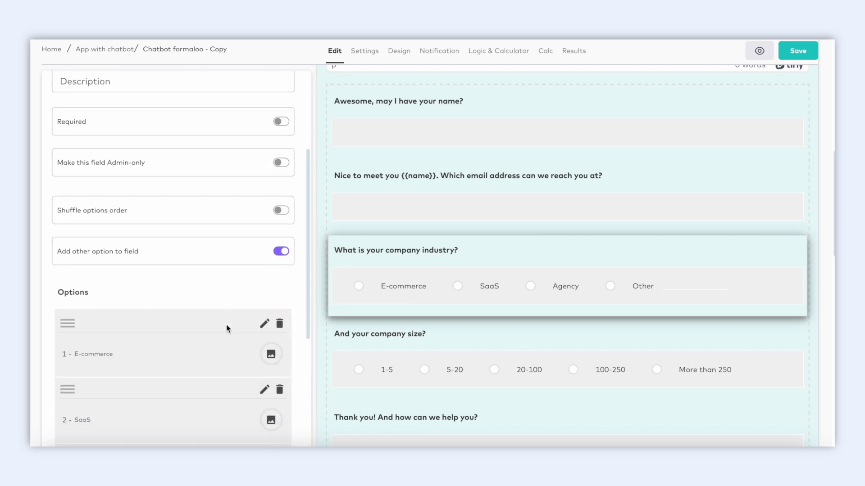
{"action": "scroll", "coordinate": [227, 328], "scroll_direction": "down", "scroll_amount": 4}
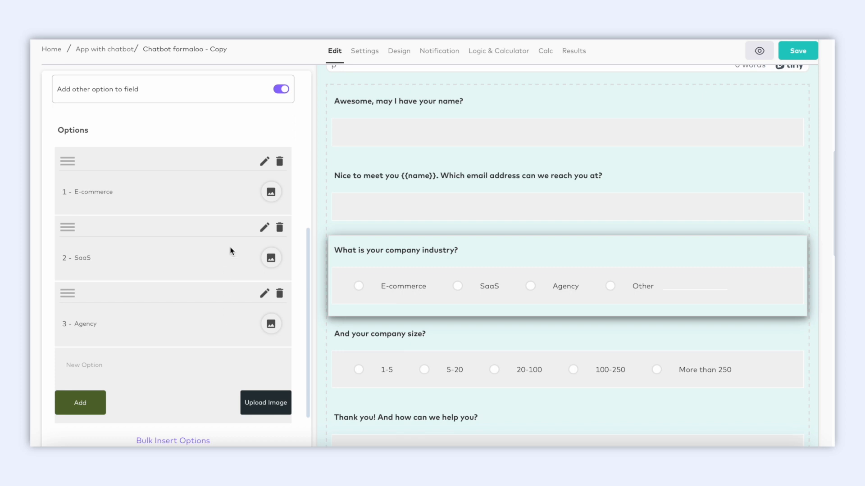
{"action": "left_click", "coordinate": [264, 161]}
{"action": "left_click_drag", "start_coordinate": [164, 191], "coordinate": [66, 195]}
{"action": "type", "text": "Retail"}
{"action": "left_click", "coordinate": [265, 228]}
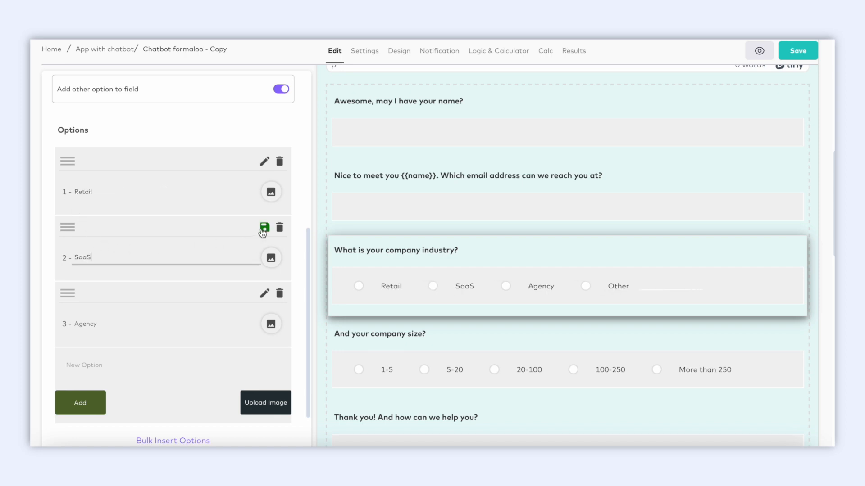
{"action": "left_click_drag", "start_coordinate": [151, 251], "coordinate": [79, 253]}
{"action": "type", "text": "Fashion"}
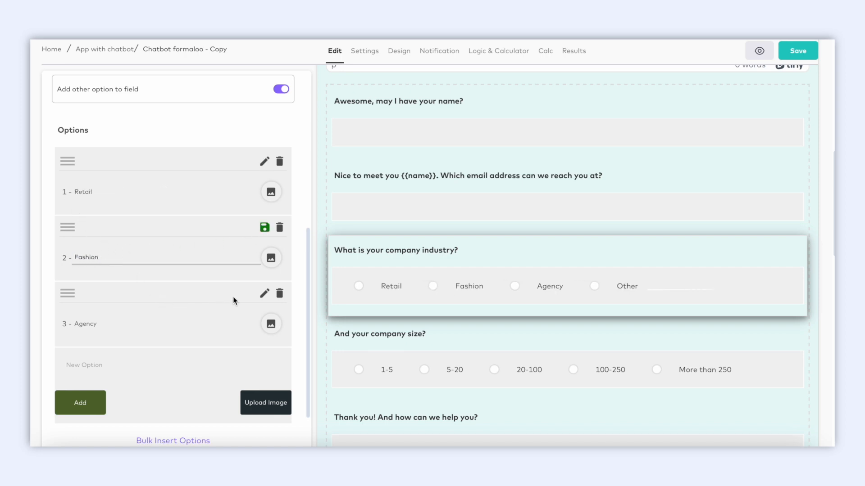
{"action": "left_click", "coordinate": [264, 294]}
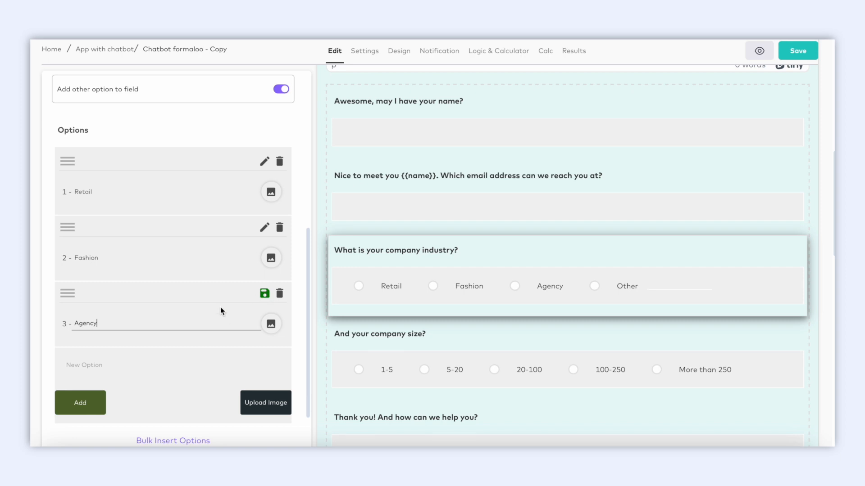
{"action": "double_click", "coordinate": [89, 323]}
{"action": "type", "text": "Education"}
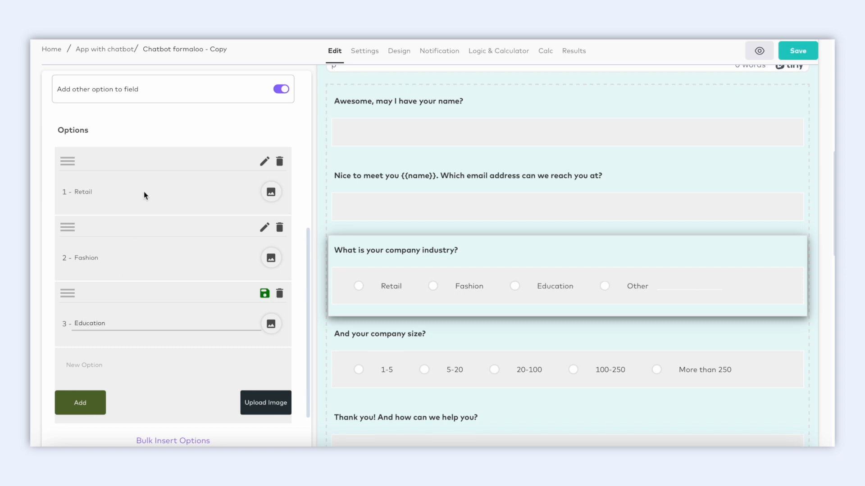
Toggle 'Add other option to field' off and back on for the industry question
{"action": "scroll", "coordinate": [149, 181], "scroll_direction": "up", "scroll_amount": 2}
{"action": "left_click", "coordinate": [279, 143]}
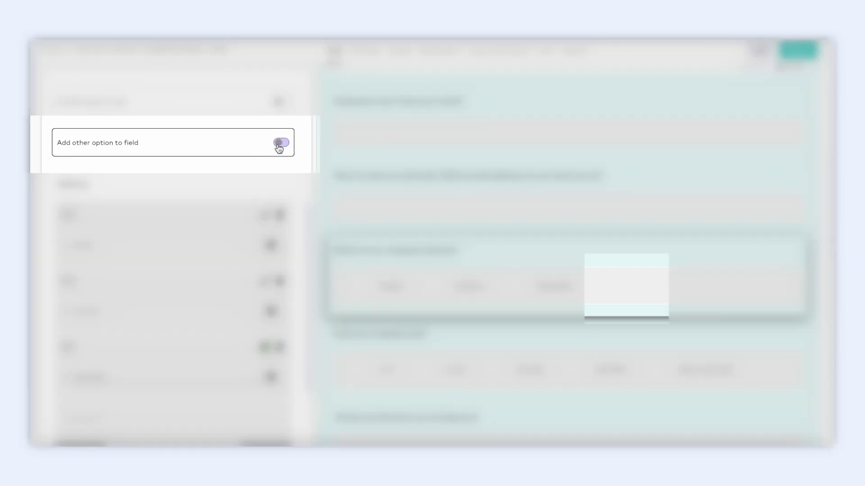
{"action": "left_click", "coordinate": [279, 143]}
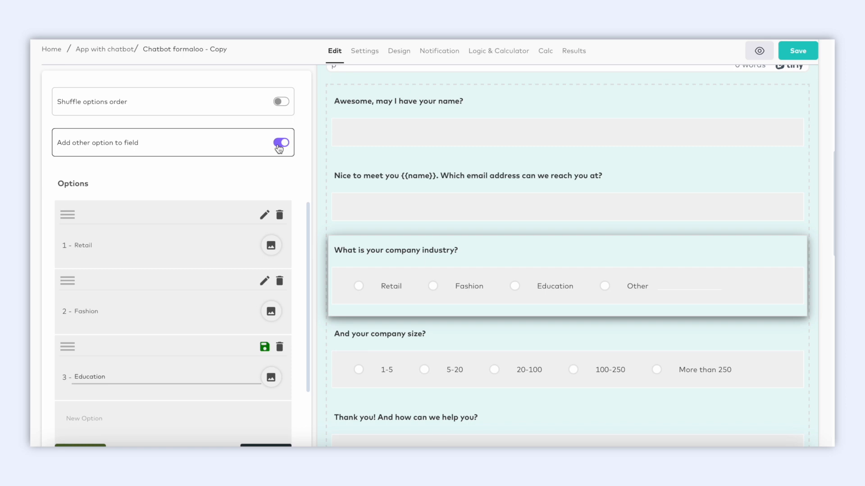
{"action": "scroll", "coordinate": [433, 288], "scroll_direction": "down", "scroll_amount": 3}
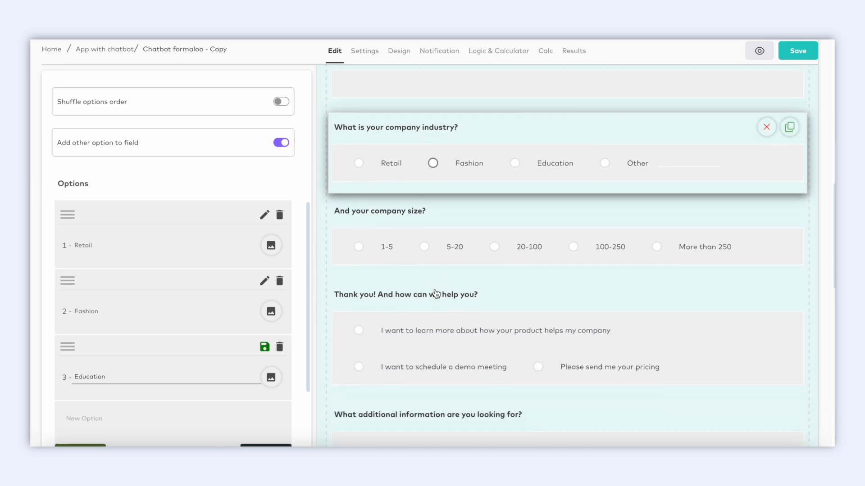
Review the settings of the how-can-we-help question
{"action": "left_click", "coordinate": [444, 286]}
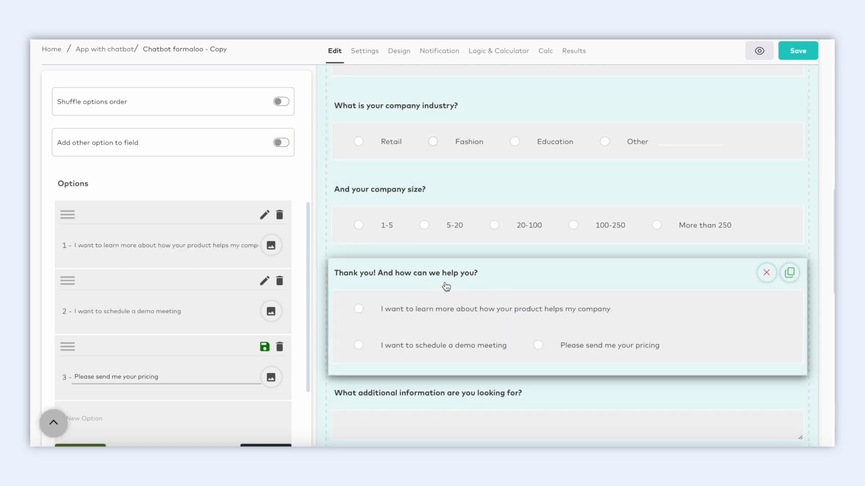
{"action": "scroll", "coordinate": [236, 250], "scroll_direction": "up", "scroll_amount": 5}
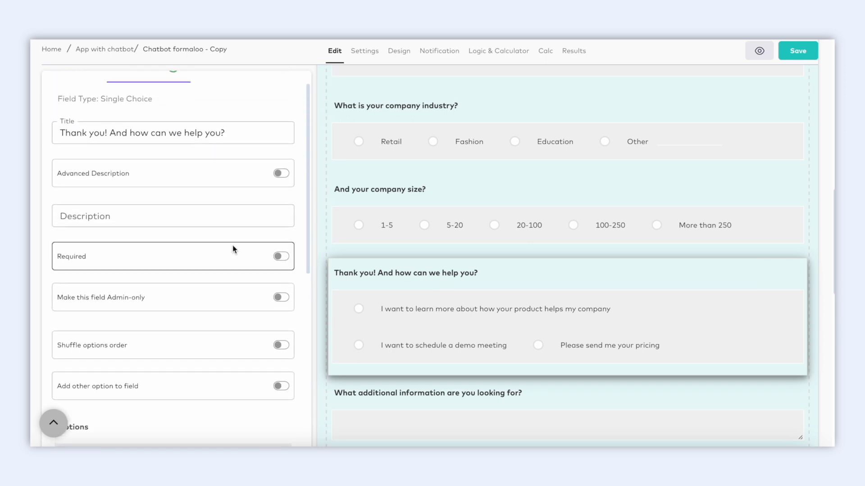
{"action": "scroll", "coordinate": [233, 249], "scroll_direction": "up", "scroll_amount": 1}
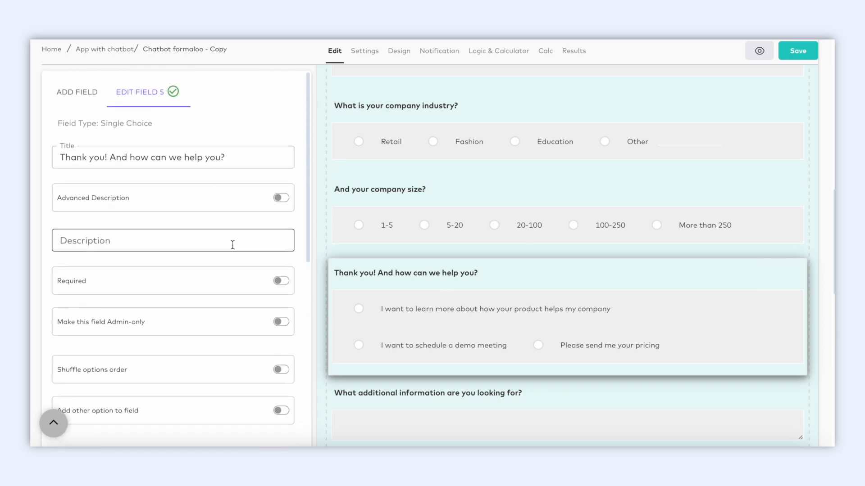
{"action": "scroll", "coordinate": [203, 239], "scroll_direction": "down", "scroll_amount": 6}
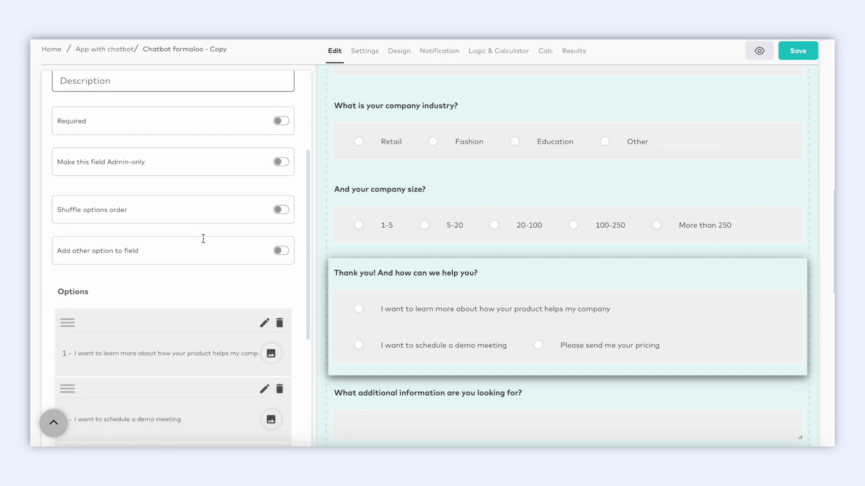
{"action": "scroll", "coordinate": [203, 239], "scroll_direction": "down", "scroll_amount": 1}
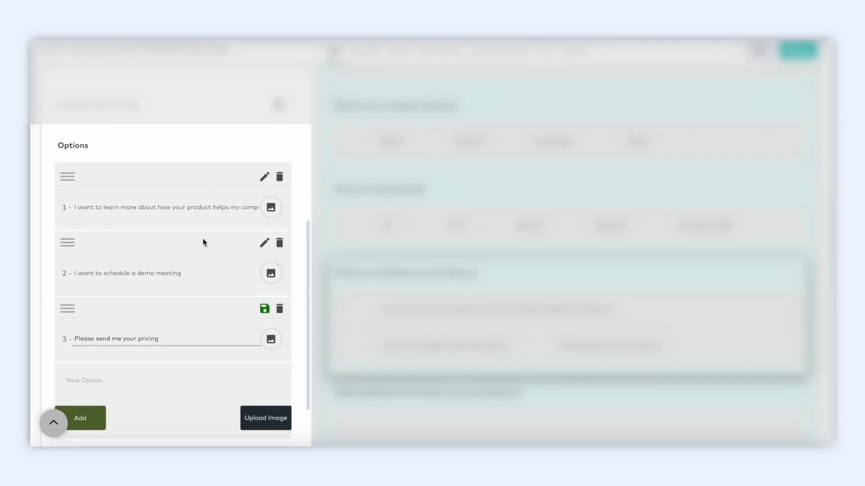
{"action": "scroll", "coordinate": [371, 401], "scroll_direction": "down", "scroll_amount": 3}
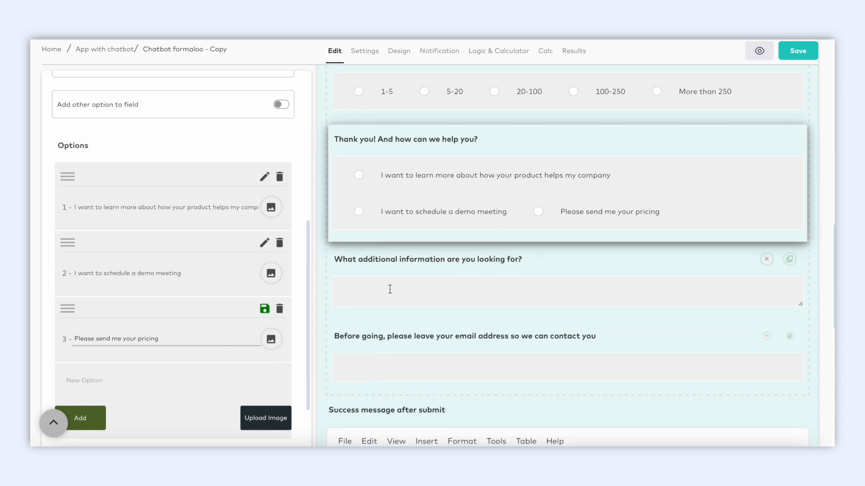
Review the additional information question, then open the final email question's settings
{"action": "left_click", "coordinate": [397, 273]}
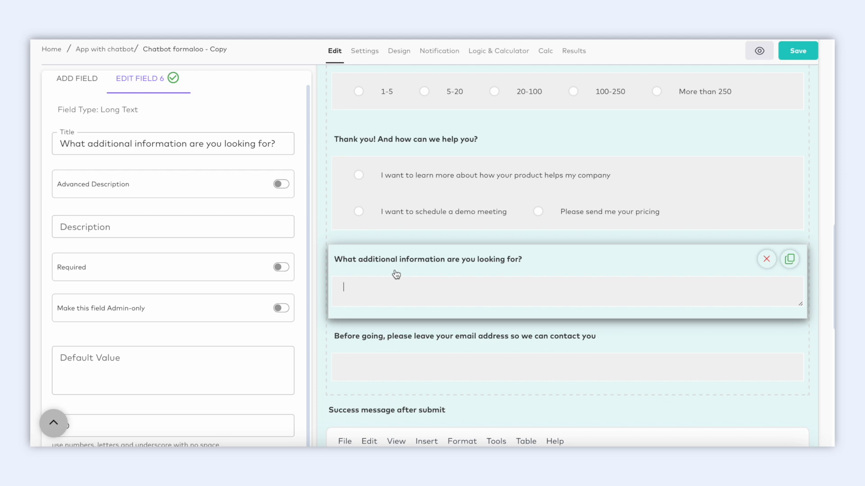
{"action": "scroll", "coordinate": [246, 310], "scroll_direction": "down", "scroll_amount": 1}
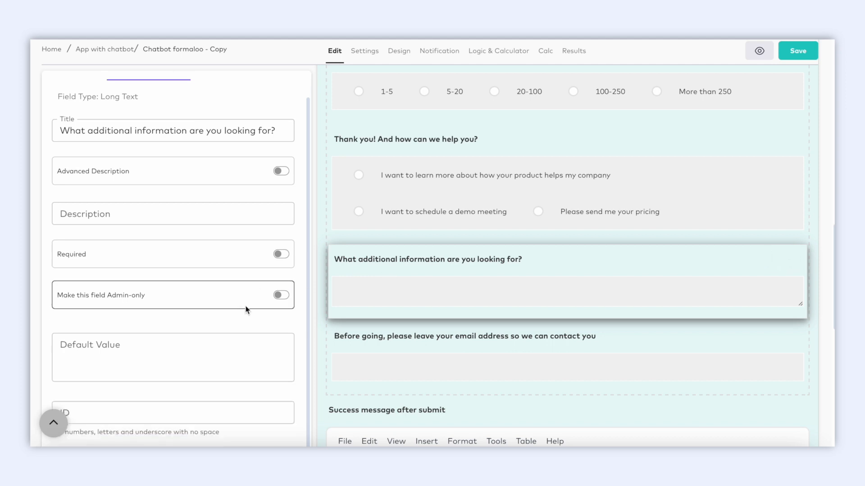
{"action": "scroll", "coordinate": [246, 310], "scroll_direction": "up", "scroll_amount": 1}
{"action": "left_click", "coordinate": [383, 348]}
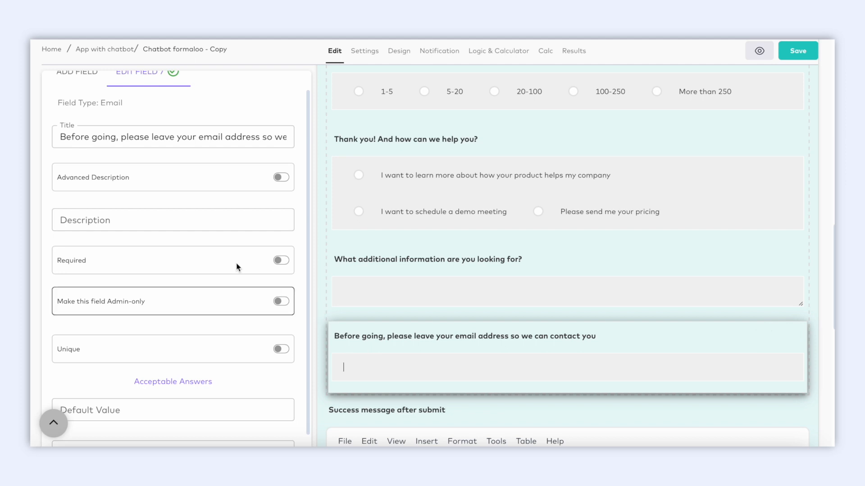
{"action": "scroll", "coordinate": [97, 101], "scroll_direction": "up", "scroll_amount": 1}
Add a pick-list question titled 'Where are you located?' below the email question
{"action": "left_click", "coordinate": [91, 94]}
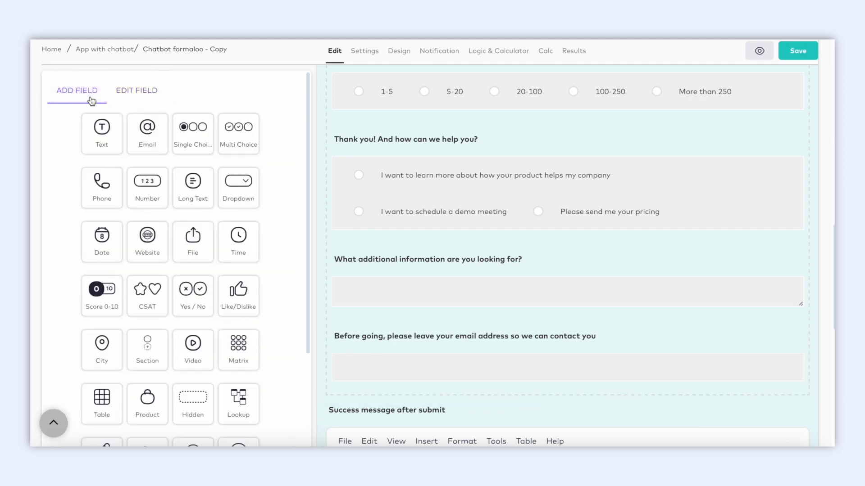
{"action": "left_click_drag", "start_coordinate": [100, 347], "coordinate": [473, 317]}
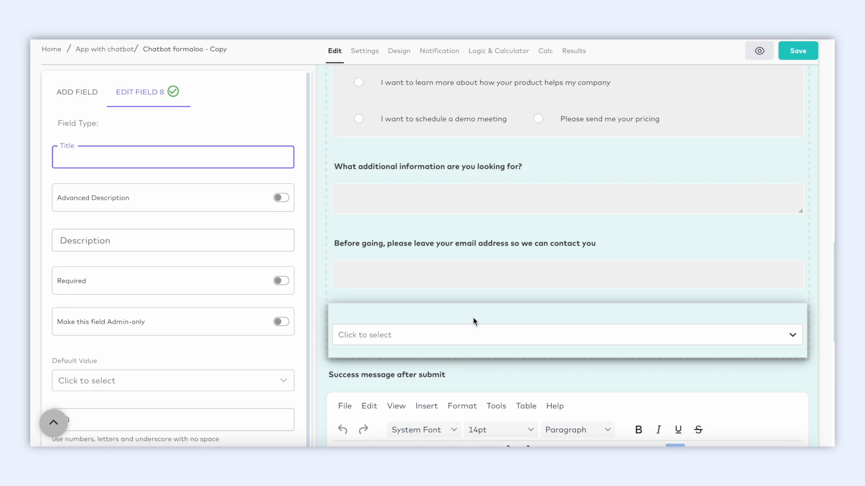
{"action": "type", "text": "Whe"}
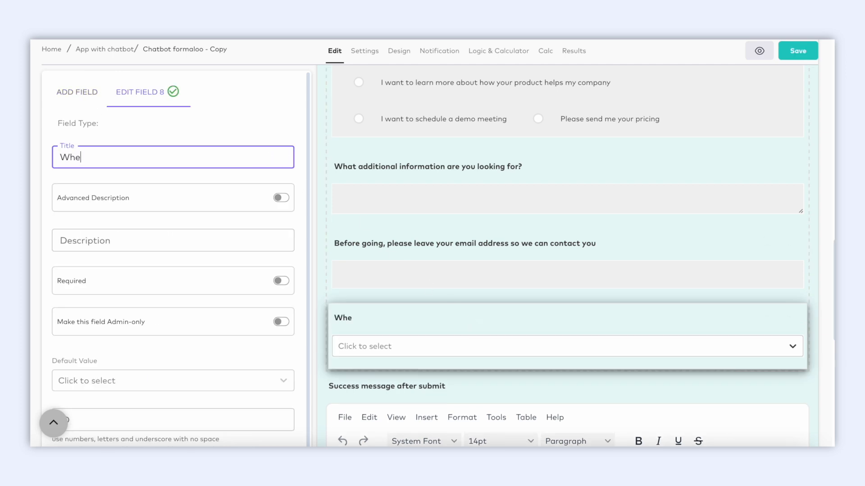
{"action": "type", "text": "re are you located?"}
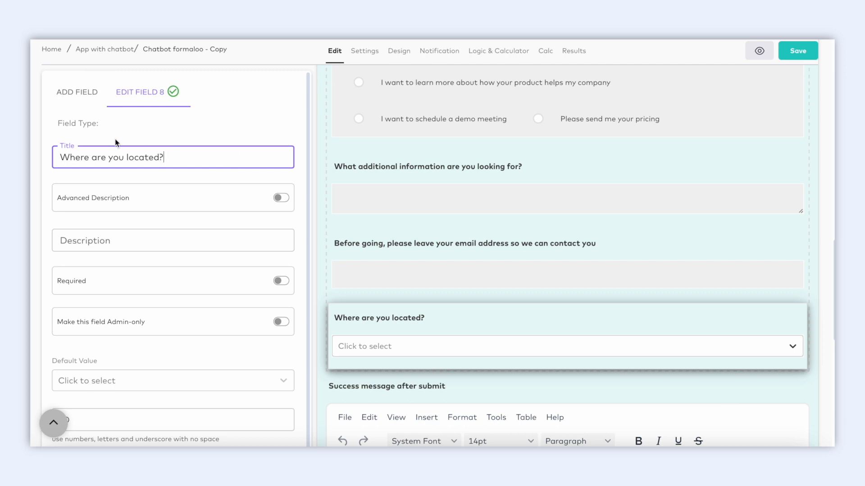
{"action": "left_click", "coordinate": [91, 99]}
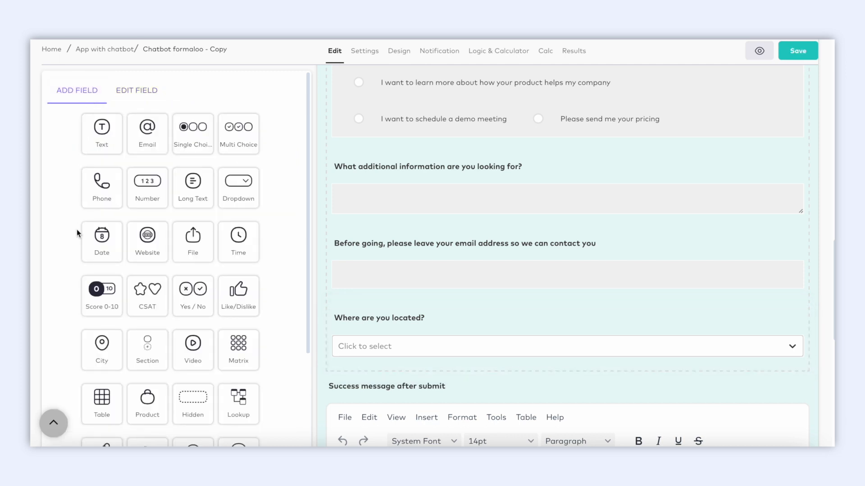
Add a required Yes/No question 'Would you like to receive updates and promotions from us?'
{"action": "scroll", "coordinate": [76, 230], "scroll_direction": "down", "scroll_amount": 1}
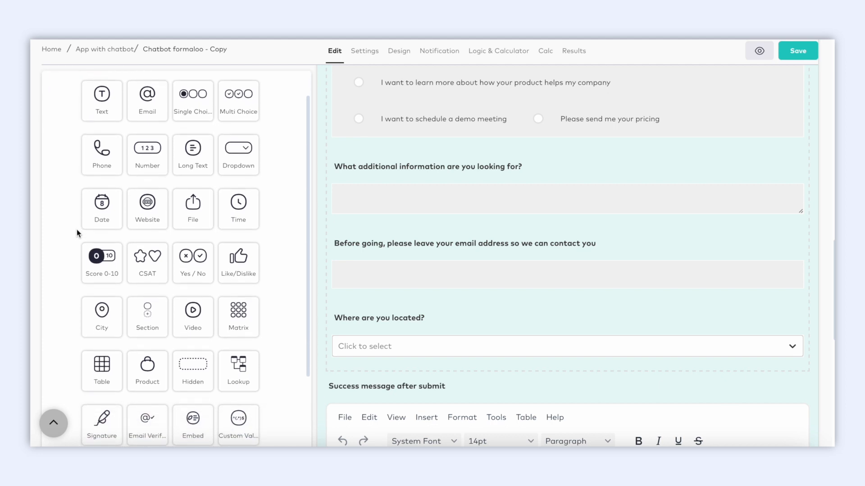
{"action": "scroll", "coordinate": [77, 233], "scroll_direction": "down", "scroll_amount": 2}
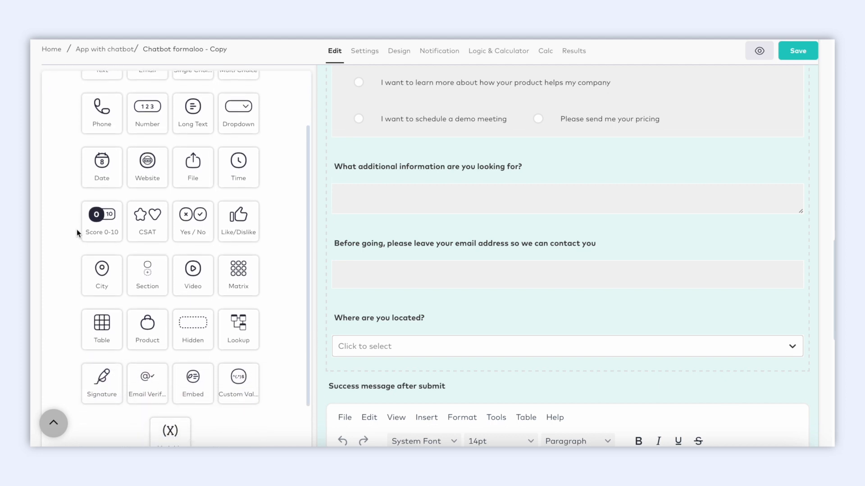
{"action": "scroll", "coordinate": [76, 233], "scroll_direction": "down", "scroll_amount": 1}
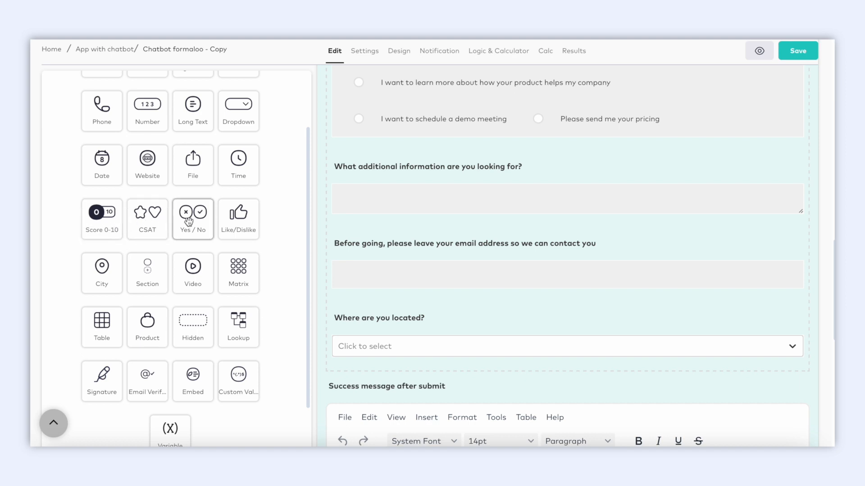
{"action": "left_click_drag", "start_coordinate": [188, 221], "coordinate": [385, 365]}
{"action": "type", "text": "Would you l"}
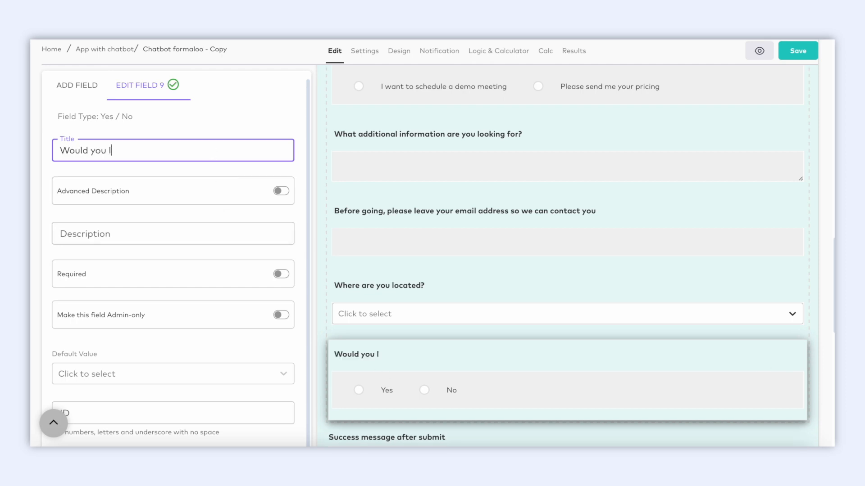
{"action": "type", "text": "ike to receive updates and "}
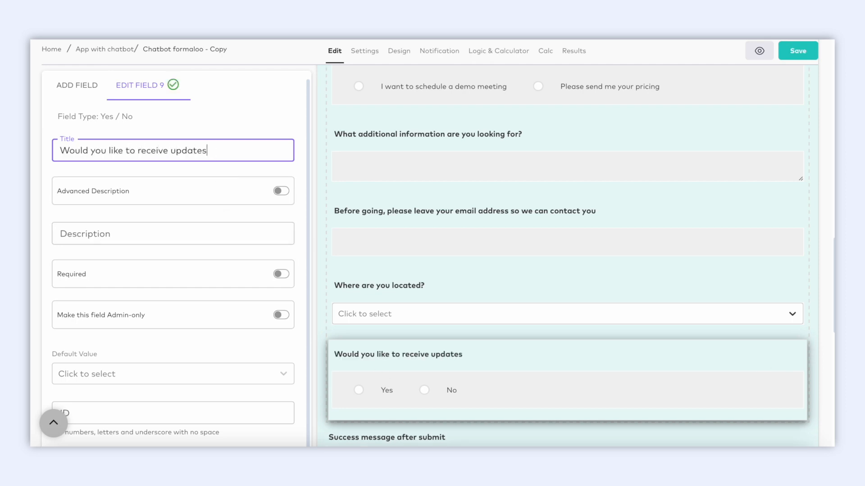
{"action": "type", "text": "promotions from us?"}
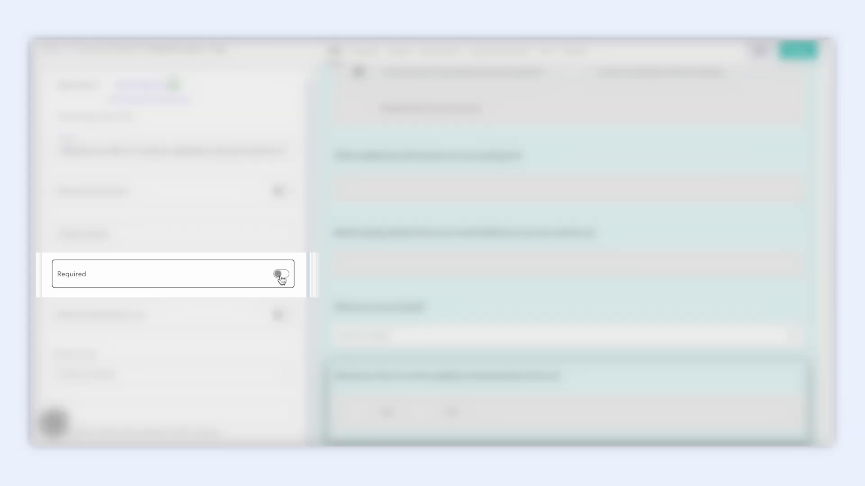
{"action": "left_click", "coordinate": [280, 277]}
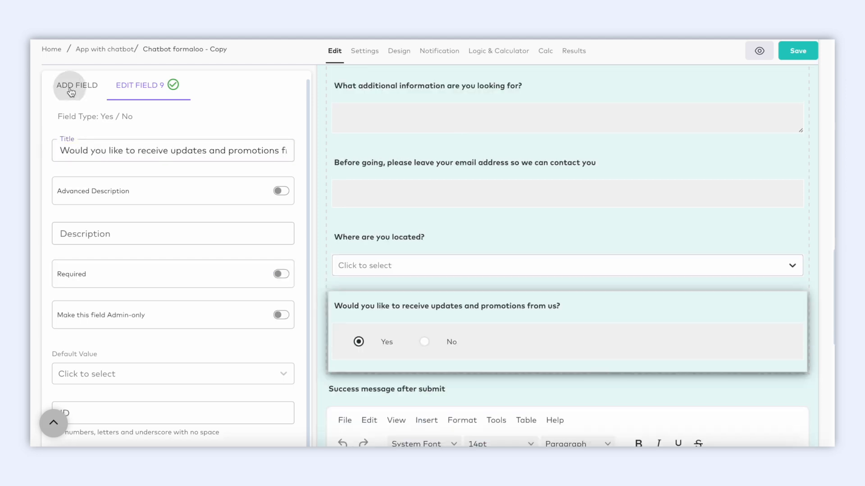
{"action": "left_click", "coordinate": [75, 86]}
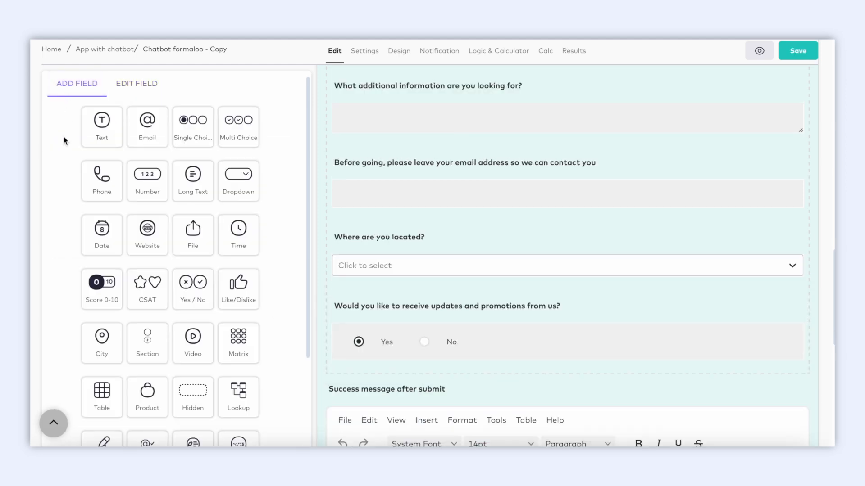
Add a multi-choice question 'Would you like to receive exciting updates tailored for you in the future?' with checked option 'Sure, send them in!'
{"action": "left_click_drag", "start_coordinate": [239, 124], "coordinate": [428, 374]}
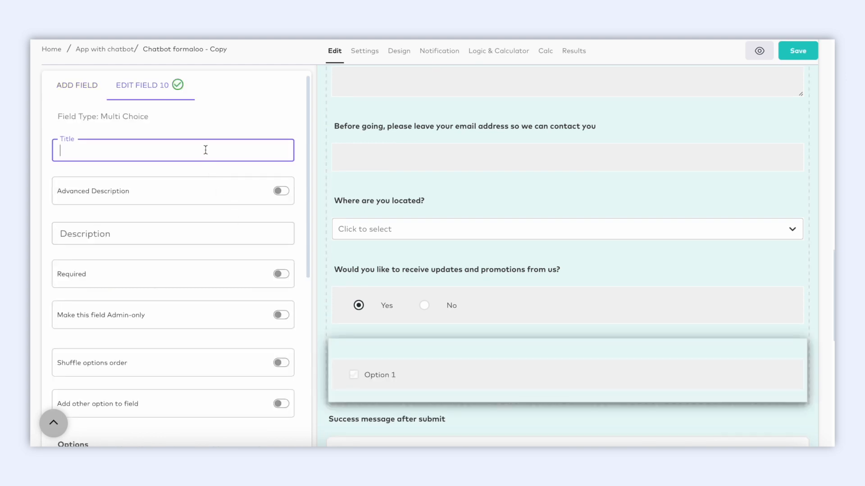
{"action": "type", "text": "Would you l"}
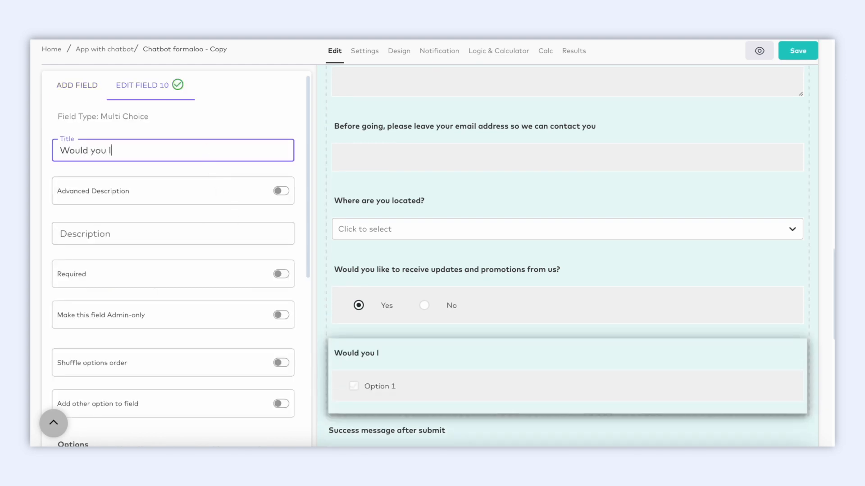
{"action": "type", "text": "ike to receive exciting updates tailored for you in the fue"}
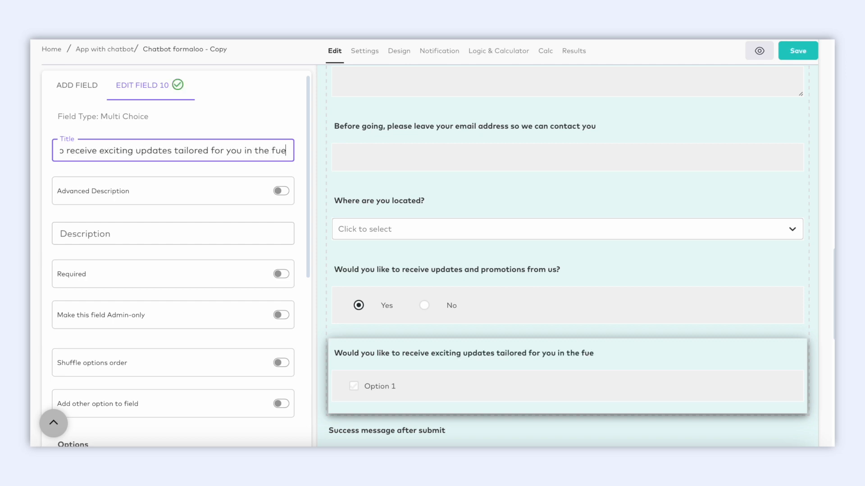
{"action": "key", "text": "BackSpace"}
{"action": "type", "text": "ture?"}
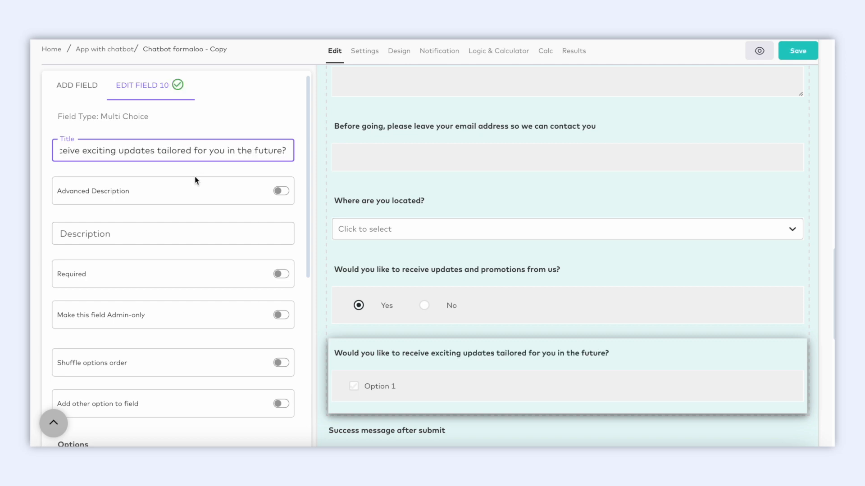
{"action": "scroll", "coordinate": [186, 299], "scroll_direction": "down", "scroll_amount": 5}
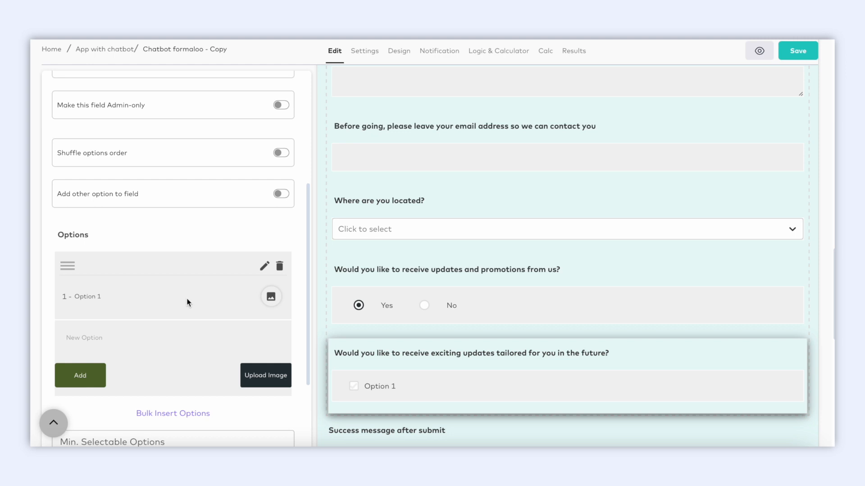
{"action": "left_click", "coordinate": [264, 266]}
{"action": "type", "text": "Sure, send them in!"}
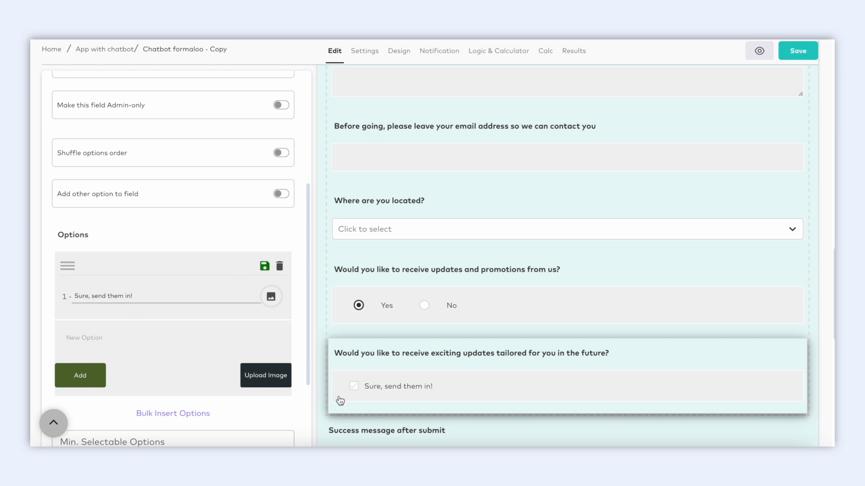
{"action": "left_click", "coordinate": [354, 387]}
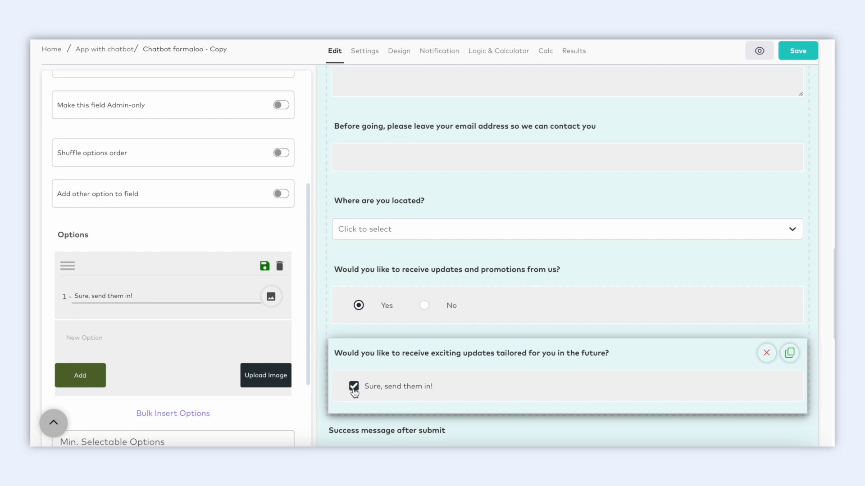
Enable 'Allow partial submits (auto-save)' in the form's Settings
{"action": "left_click", "coordinate": [366, 54]}
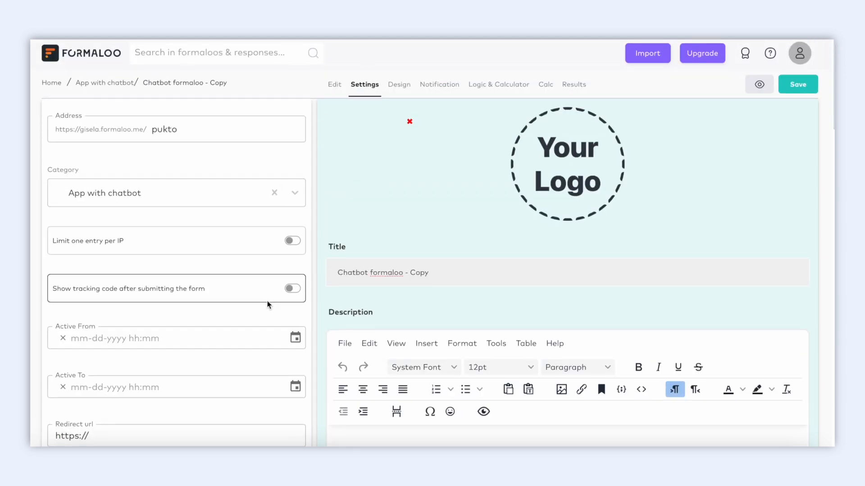
{"action": "scroll", "coordinate": [270, 303], "scroll_direction": "down", "scroll_amount": 3}
{"action": "scroll", "coordinate": [267, 305], "scroll_direction": "down", "scroll_amount": 3}
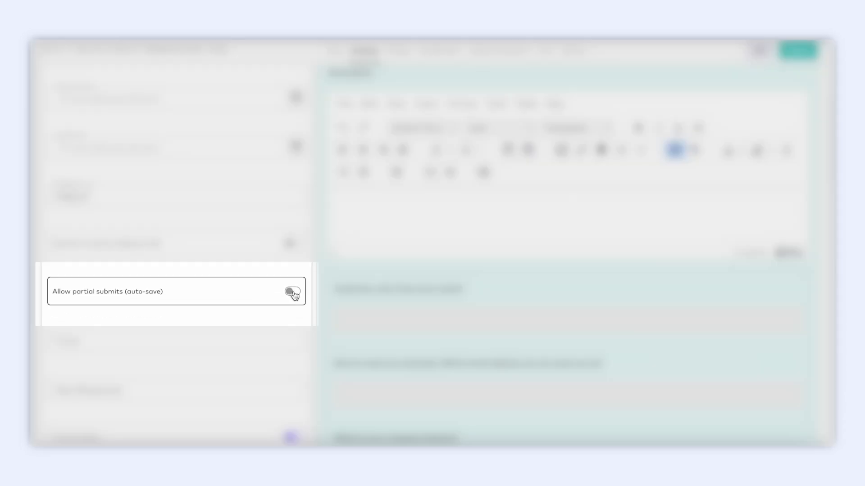
{"action": "left_click", "coordinate": [293, 292]}
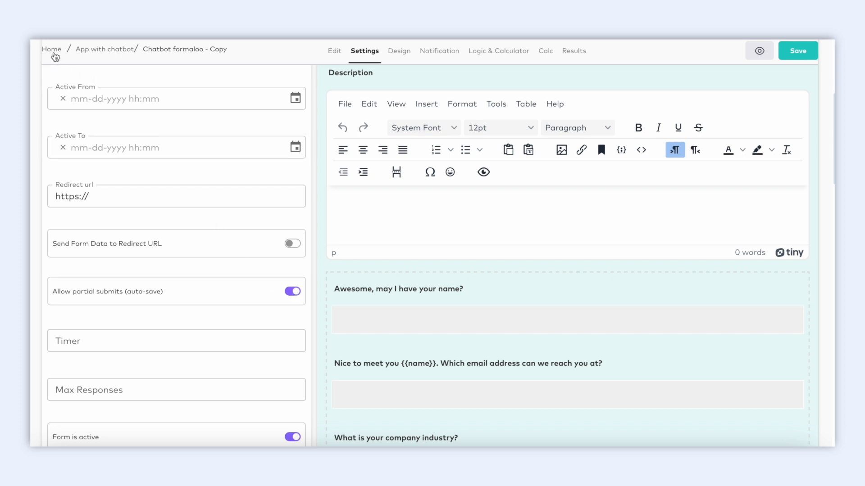
Leave the chatbot form for Home and start a blank form titled 'Feedback form'
{"action": "left_click", "coordinate": [53, 50]}
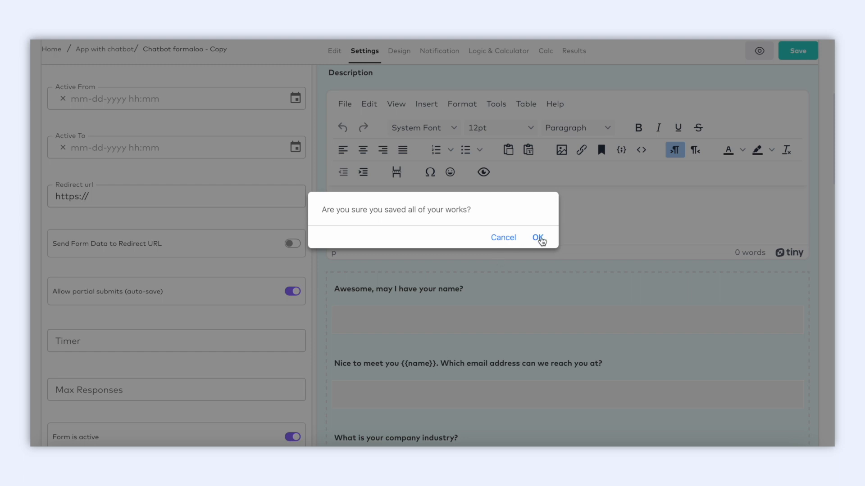
{"action": "left_click", "coordinate": [537, 238]}
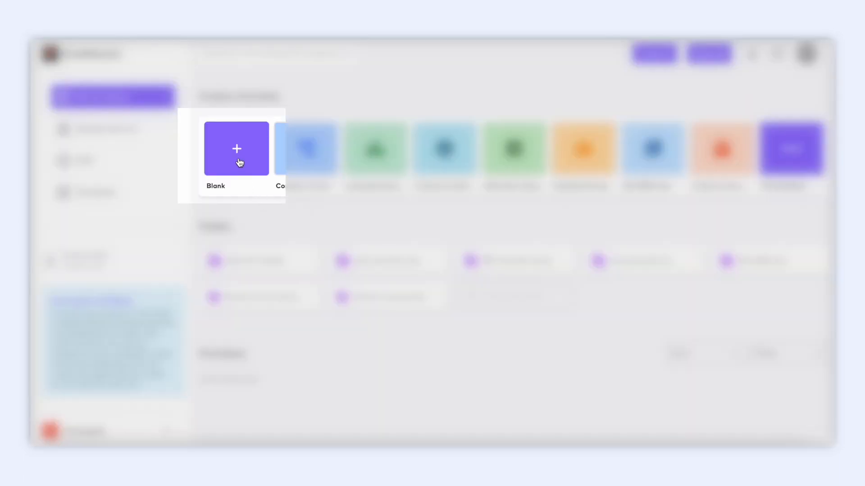
{"action": "left_click", "coordinate": [240, 163]}
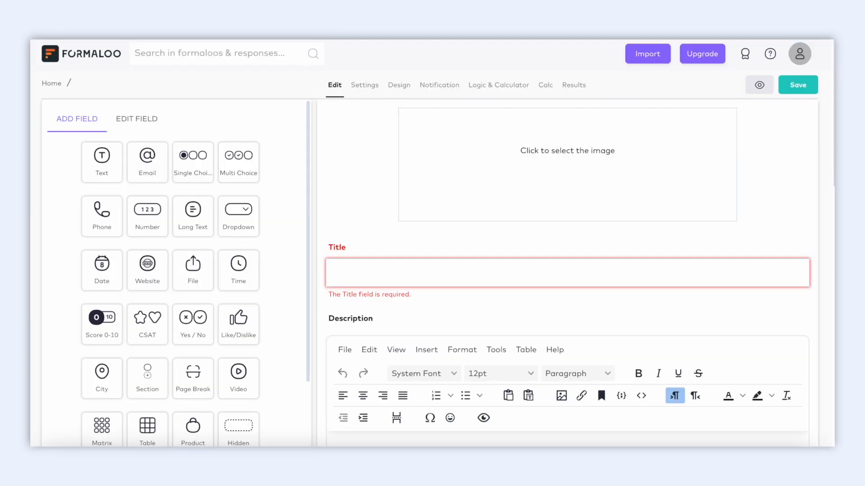
{"action": "type", "text": "Feedback form"}
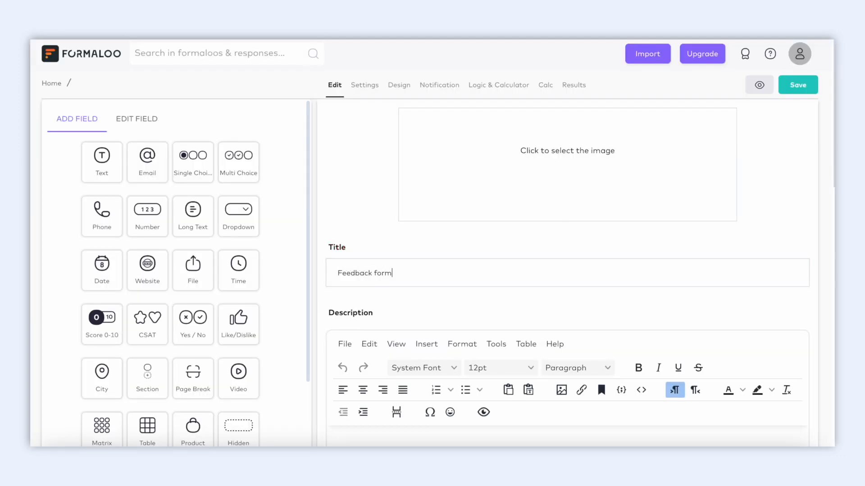
{"action": "scroll", "coordinate": [381, 293], "scroll_direction": "down", "scroll_amount": 5}
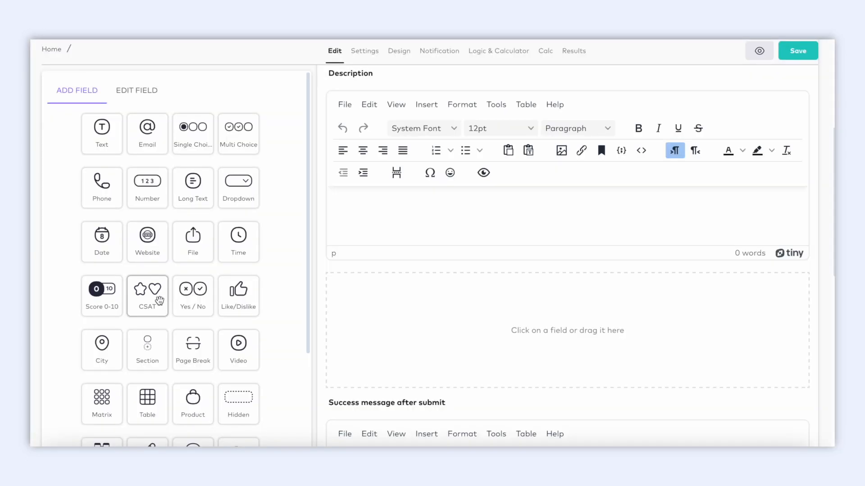
Add a CSAT rating question titled 'How would you rate your experience?'
{"action": "left_click_drag", "start_coordinate": [159, 290], "coordinate": [427, 325]}
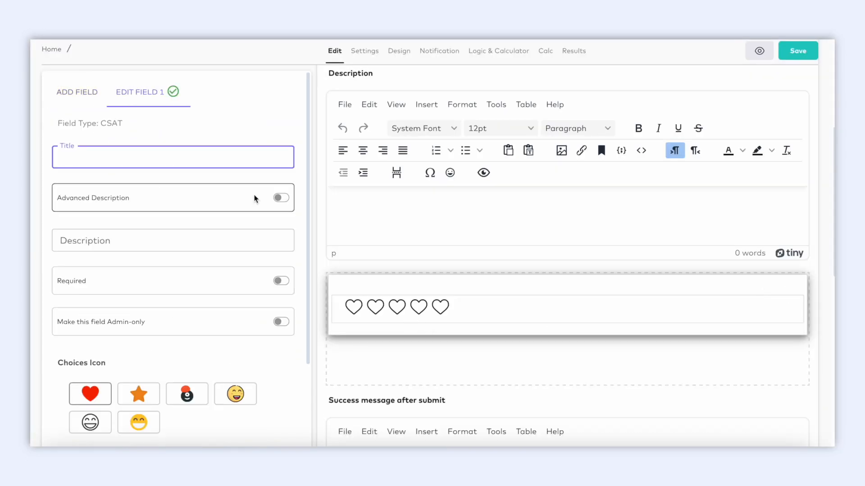
{"action": "type", "text": "How would you rate your experience?"}
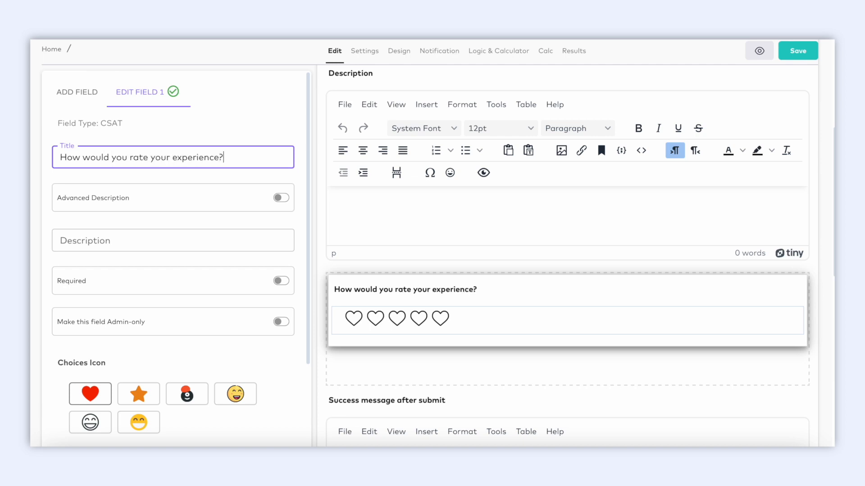
{"action": "scroll", "coordinate": [155, 343], "scroll_direction": "down", "scroll_amount": 1}
Try the star and emoji icon styles, then set the rating icons back to hearts
{"action": "left_click", "coordinate": [147, 391]}
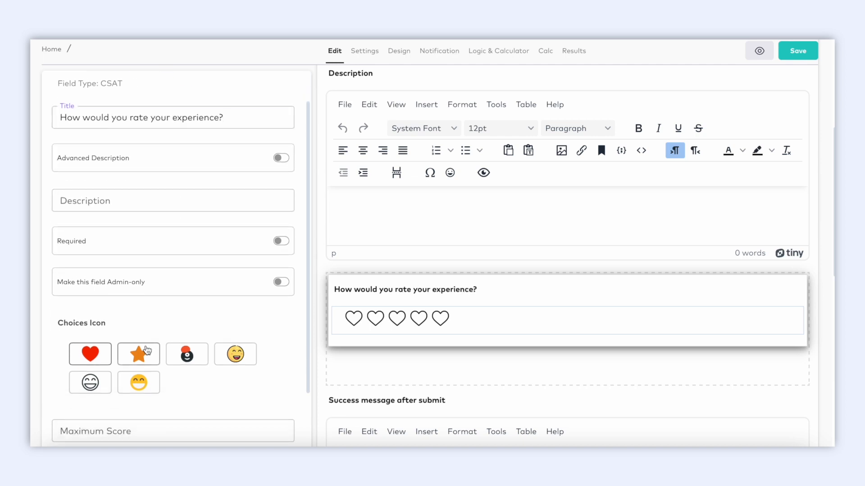
{"action": "left_click", "coordinate": [227, 355]}
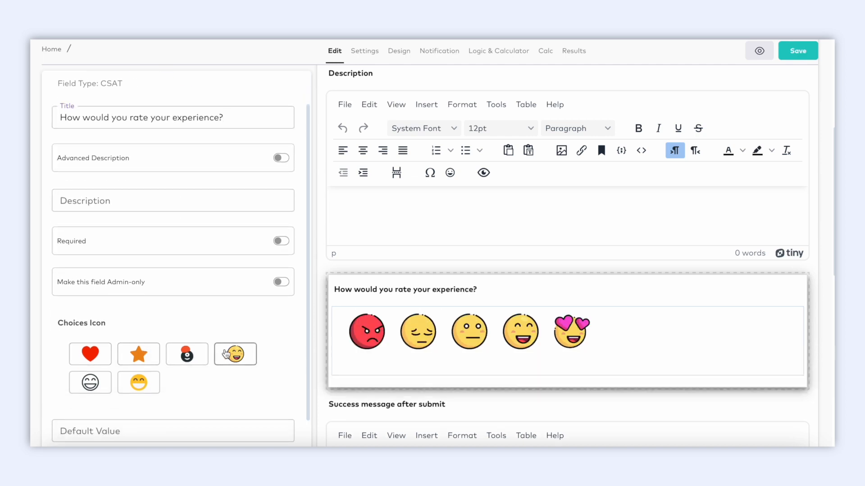
{"action": "left_click", "coordinate": [145, 385]}
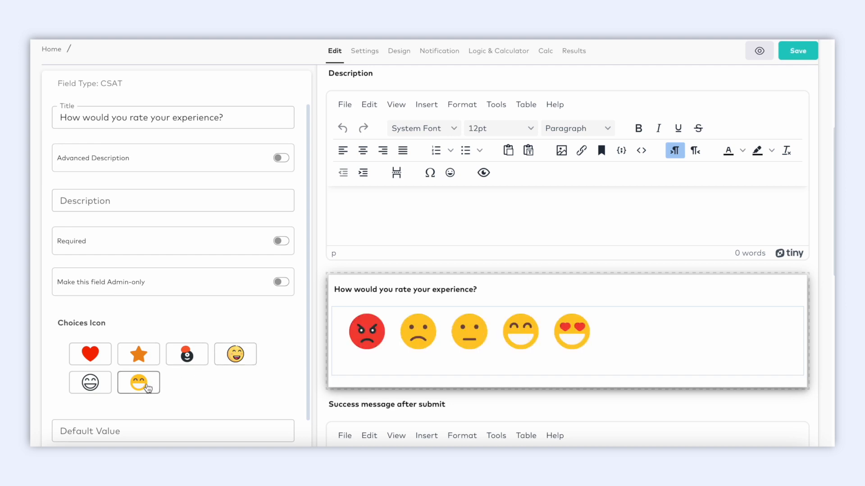
{"action": "left_click", "coordinate": [96, 359]}
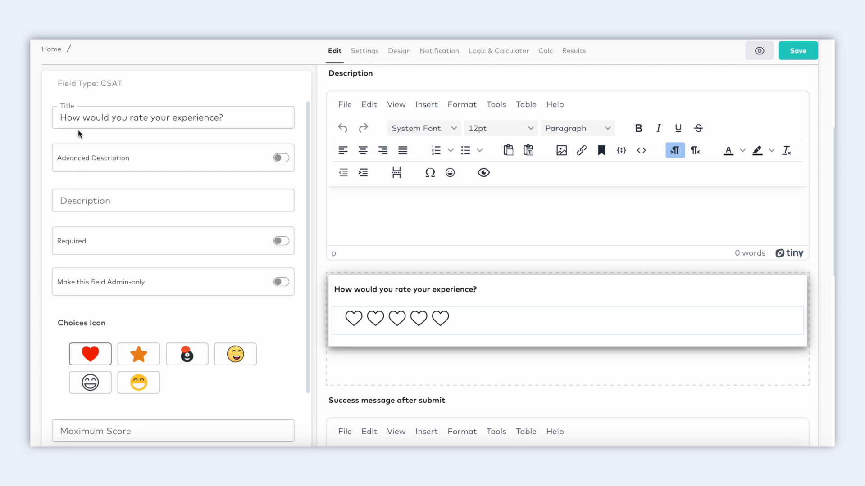
{"action": "scroll", "coordinate": [79, 134], "scroll_direction": "up", "scroll_amount": 1}
{"action": "left_click", "coordinate": [80, 104]}
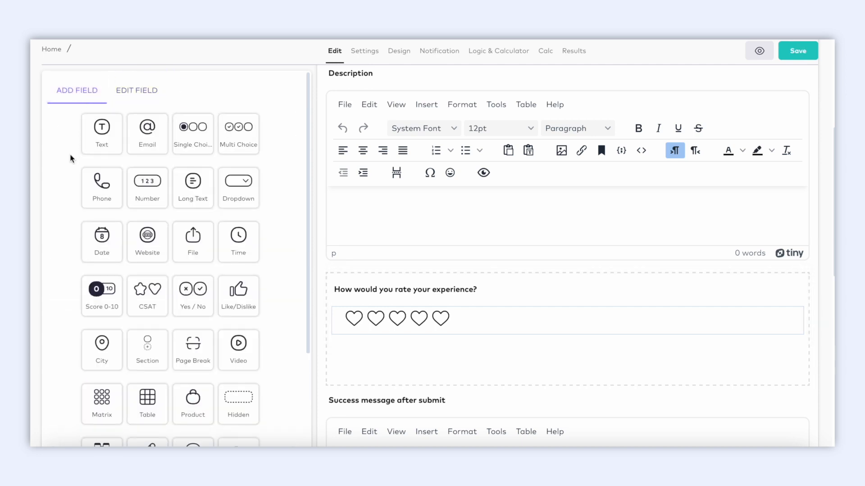
Add a Score 0–10 question titled 'How likely are you to recommend us to your friends or colleagues?'
{"action": "scroll", "coordinate": [80, 239], "scroll_direction": "down", "scroll_amount": 1}
{"action": "left_click_drag", "start_coordinate": [98, 282], "coordinate": [438, 347]}
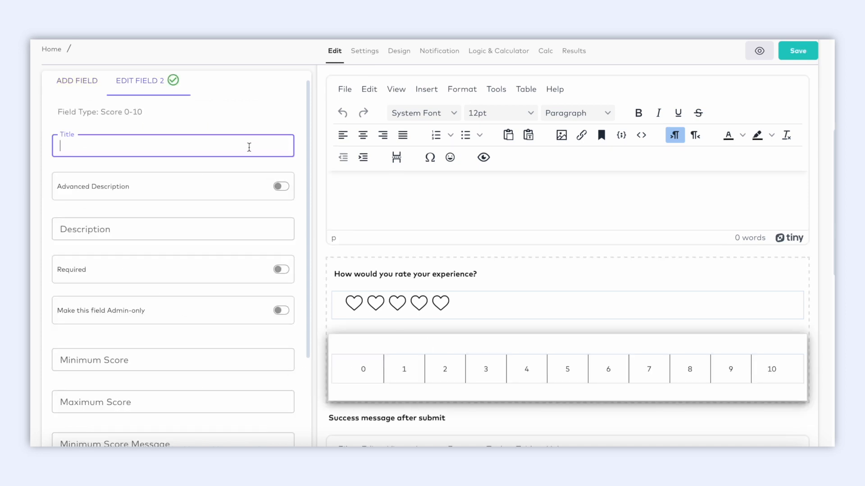
{"action": "type", "text": "How likely are you to re"}
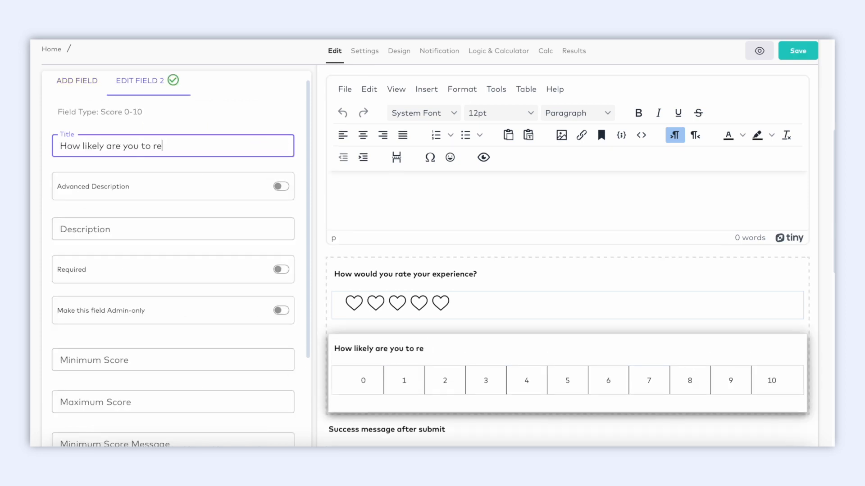
{"action": "type", "text": "commend us to your friends or colleagues?"}
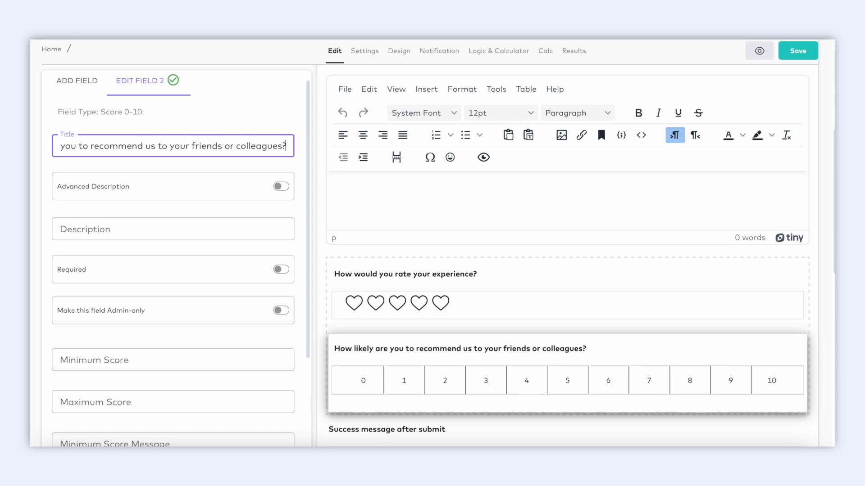
{"action": "scroll", "coordinate": [405, 343], "scroll_direction": "down", "scroll_amount": 2}
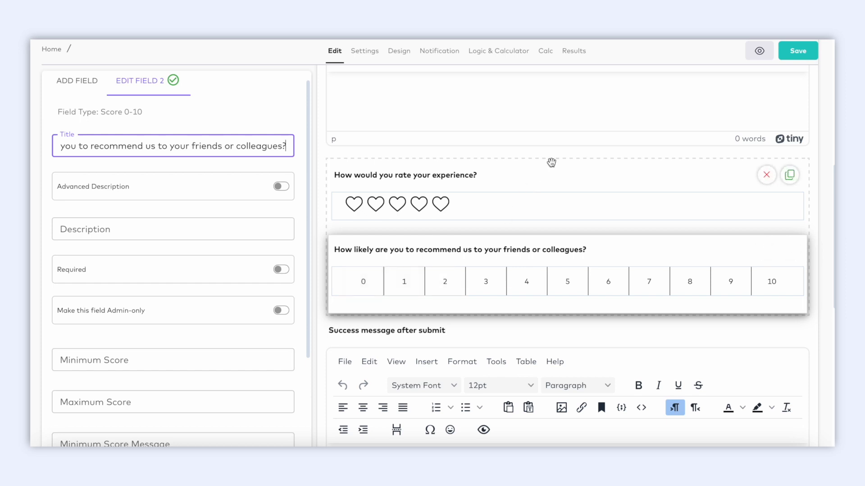
Edit the first rating question's title and switch its icons from hearts to stars
{"action": "left_click", "coordinate": [559, 192]}
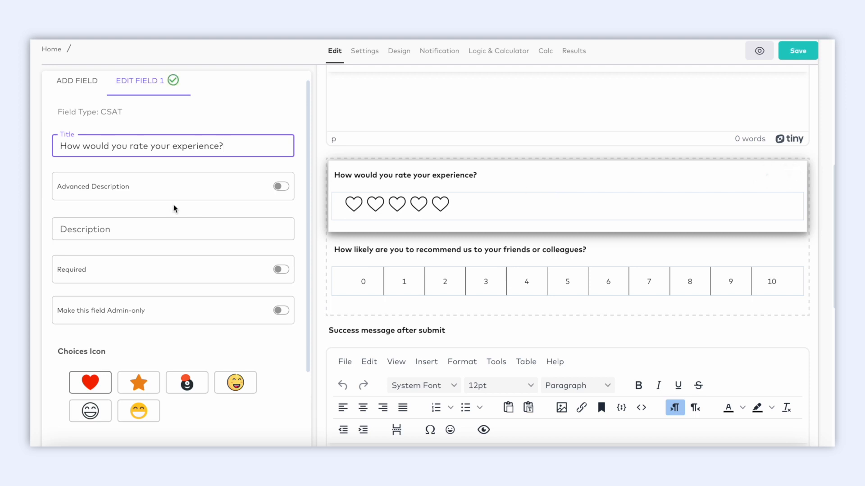
{"action": "double_click", "coordinate": [211, 146]}
{"action": "type", "text": "website exp"}
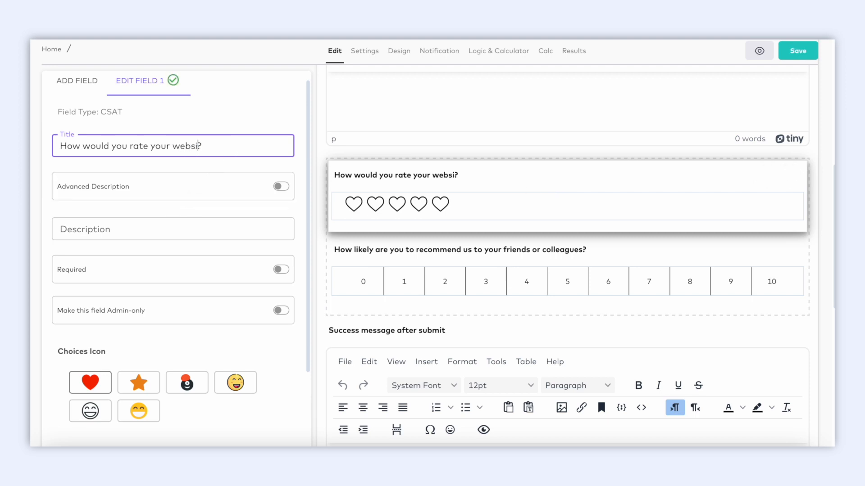
{"action": "type", "text": "erience"}
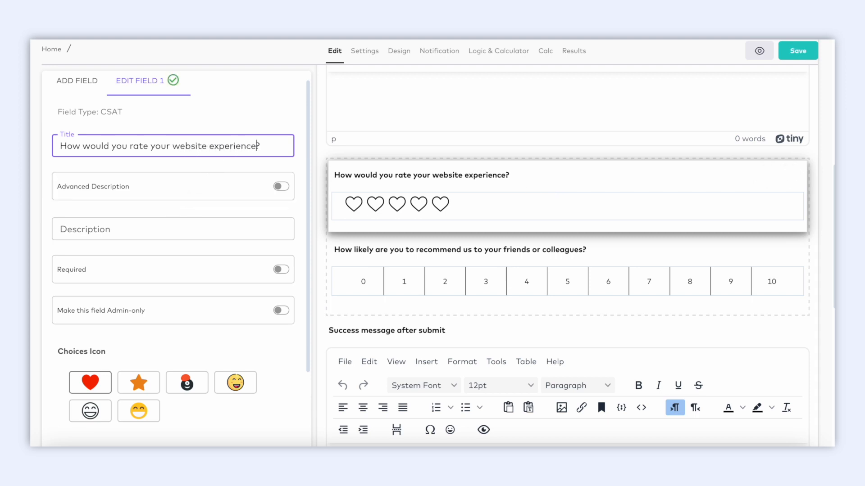
{"action": "left_click", "coordinate": [272, 149]}
{"action": "left_click", "coordinate": [152, 380]}
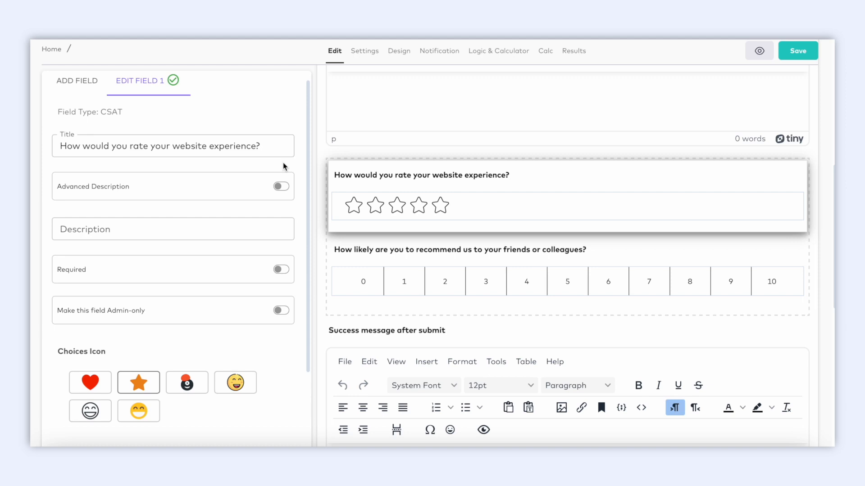
Retitle the rating question to 'How would you rate the delivery time?'
{"action": "double_click", "coordinate": [173, 148]}
{"action": "type", "text": "platform"}
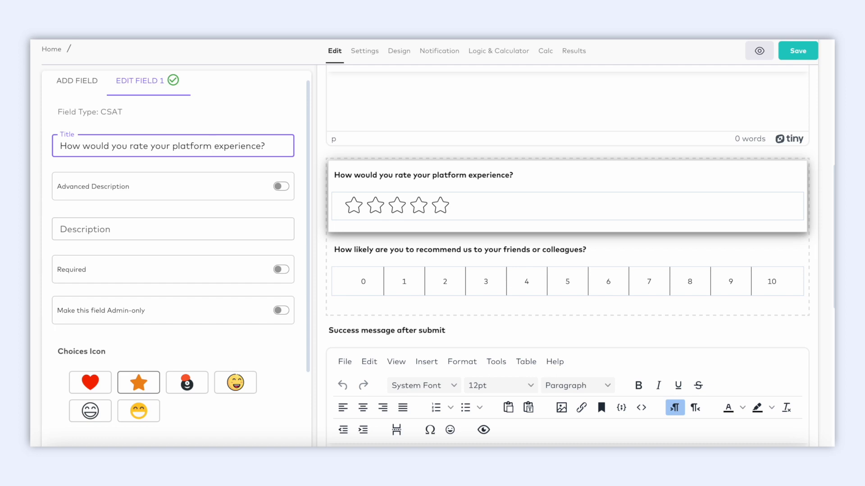
{"action": "type", "text": "te"}
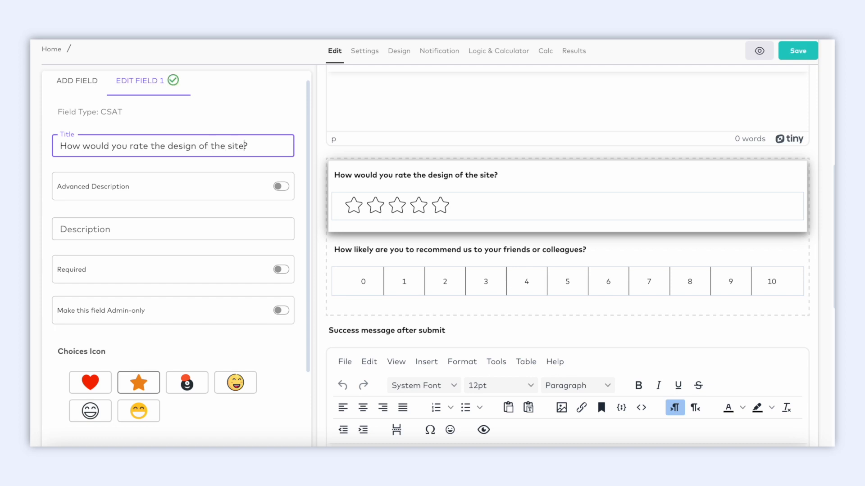
{"action": "type", "text": "cts"}
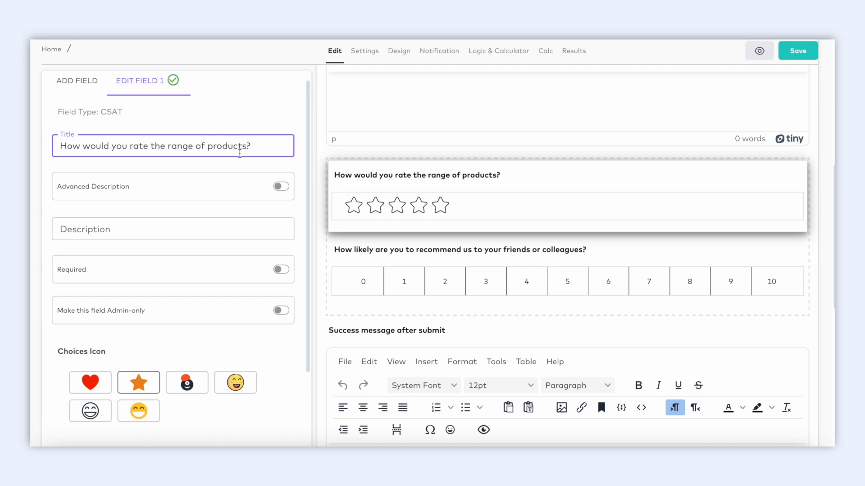
{"action": "type", "text": "e"}
{"action": "type", "text": "d"}
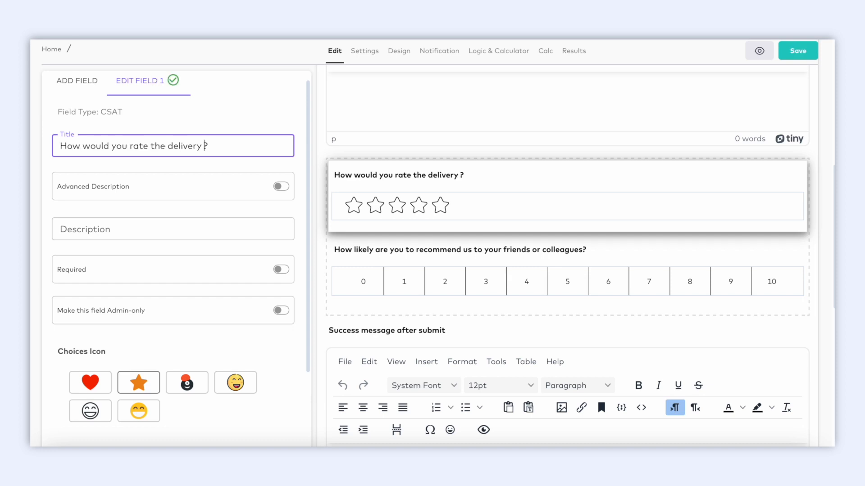
{"action": "type", "text": "time"}
{"action": "left_click", "coordinate": [82, 87]}
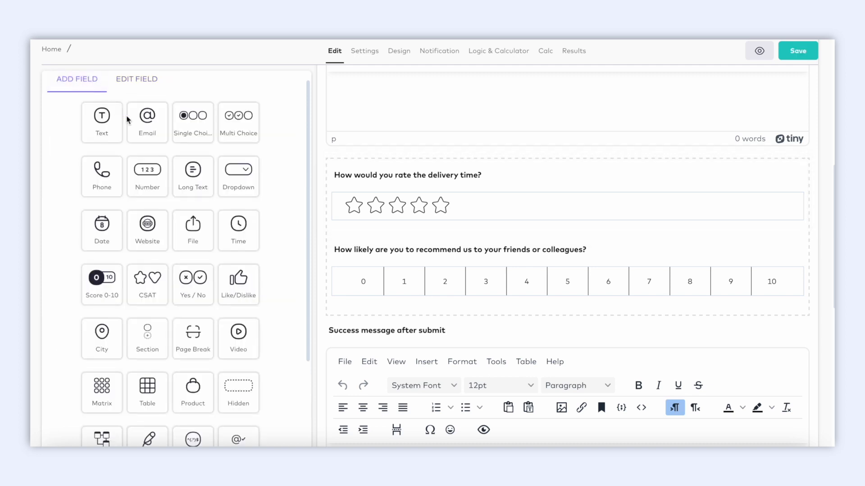
Add a Long Text question 'Any suggestions for us?' and test-type a sample answer
{"action": "left_click_drag", "start_coordinate": [205, 173], "coordinate": [411, 335]}
{"action": "type", "text": "A"}
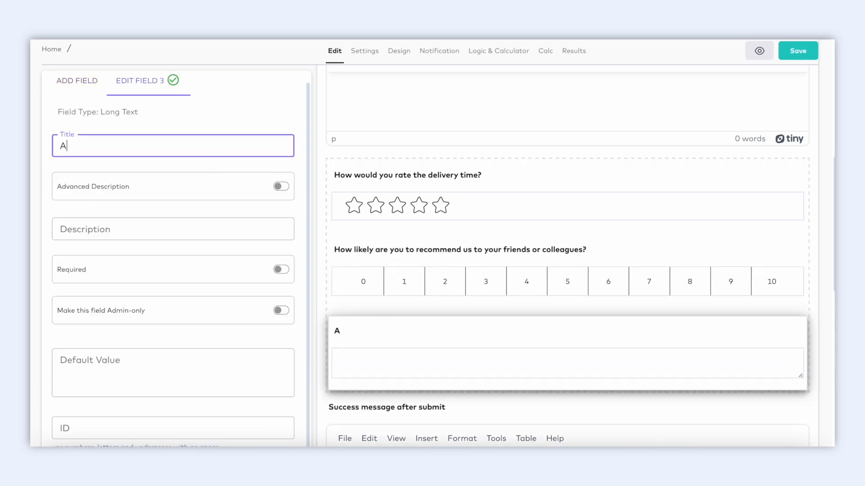
{"action": "type", "text": "ny suggestions"}
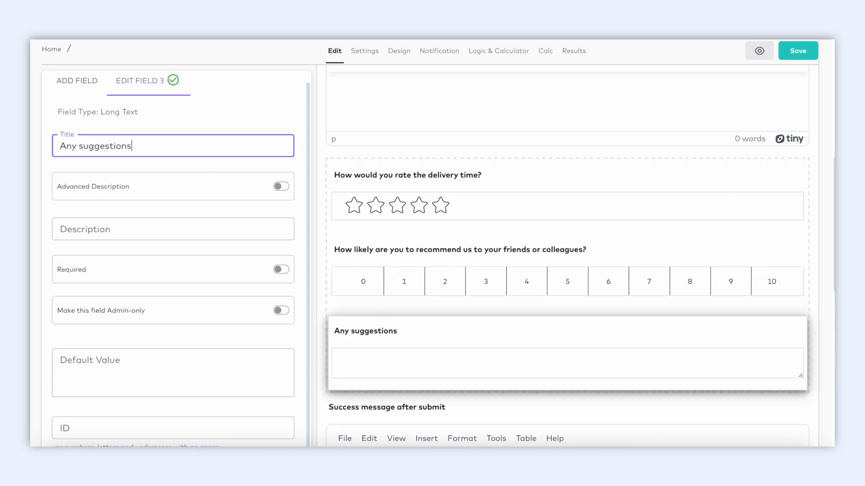
{"action": "type", "text": " for us?"}
{"action": "left_click", "coordinate": [400, 364]}
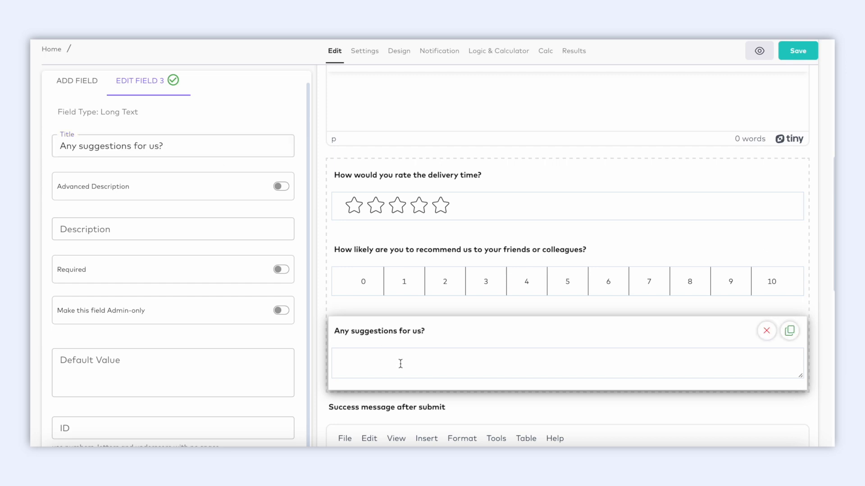
{"action": "type", "text": "yes I have suggestions....."}
Reorder questions to recommend, suggestions, then delivery time
{"action": "scroll", "coordinate": [458, 365], "scroll_direction": "up", "scroll_amount": 1}
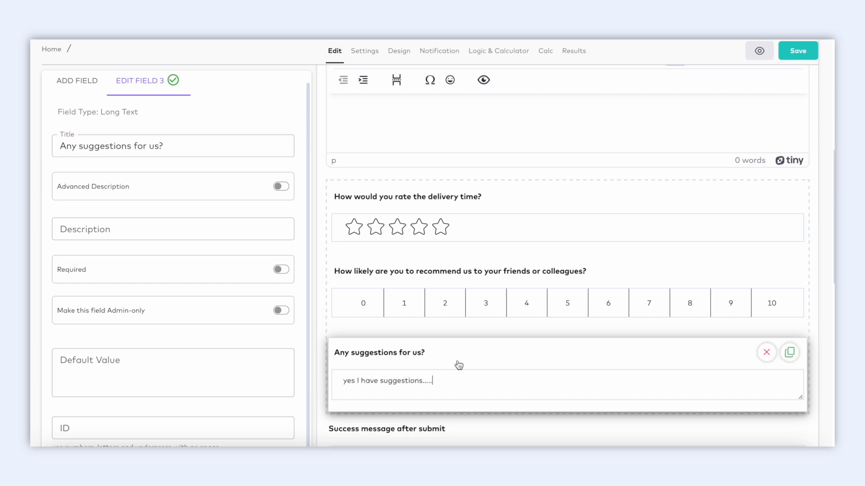
{"action": "left_click_drag", "start_coordinate": [488, 280], "coordinate": [504, 208]}
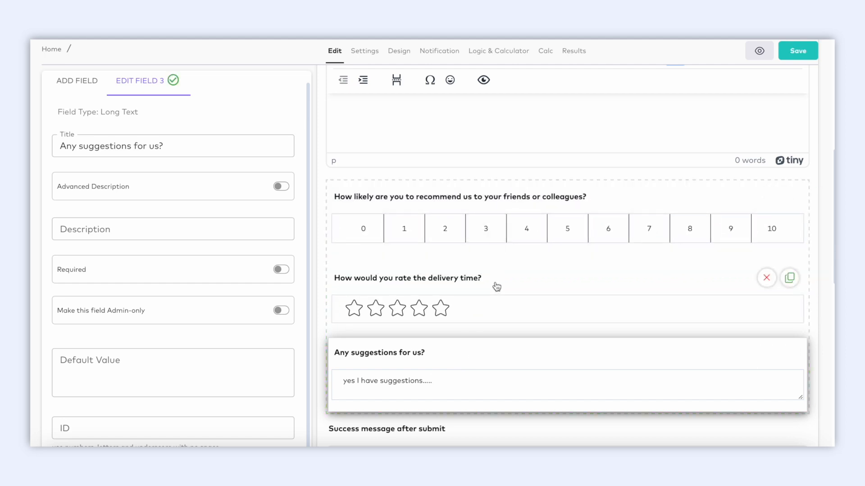
{"action": "left_click_drag", "start_coordinate": [496, 286], "coordinate": [495, 328]}
{"action": "left_click_drag", "start_coordinate": [494, 316], "coordinate": [494, 315]}
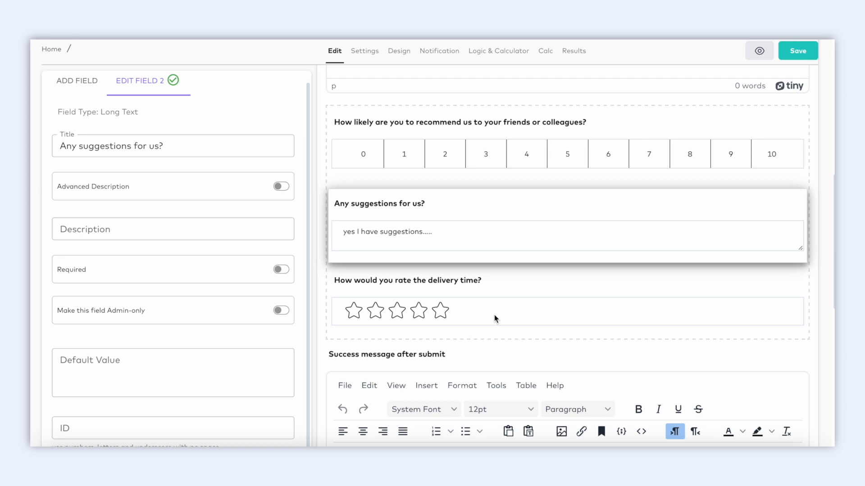
{"action": "scroll", "coordinate": [563, 243], "scroll_direction": "up", "scroll_amount": 2}
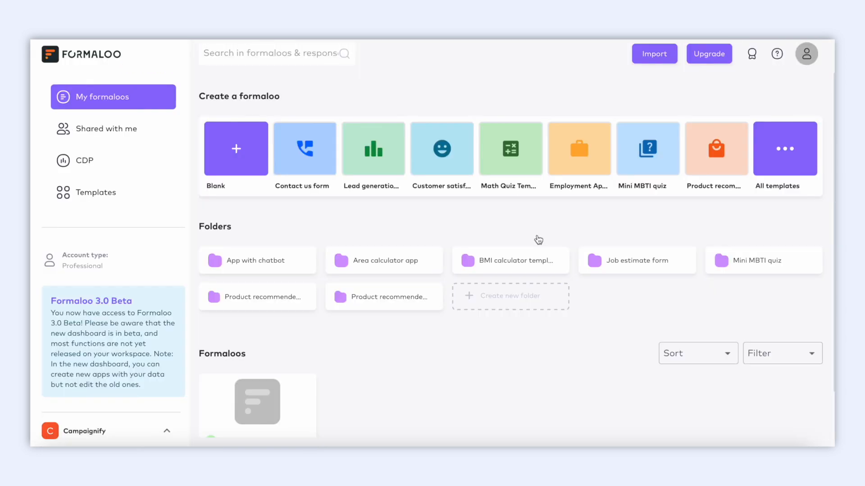
Open the Feedback form's results and review its recommend-score charts and NPS Score 0
{"action": "scroll", "coordinate": [355, 357], "scroll_direction": "down", "scroll_amount": 2}
{"action": "left_click", "coordinate": [284, 353]}
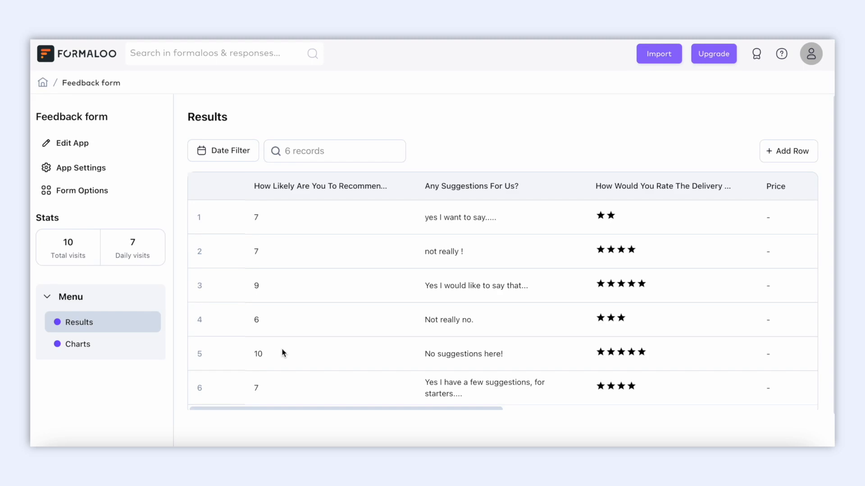
{"action": "scroll", "coordinate": [283, 353], "scroll_direction": "right", "scroll_amount": 10}
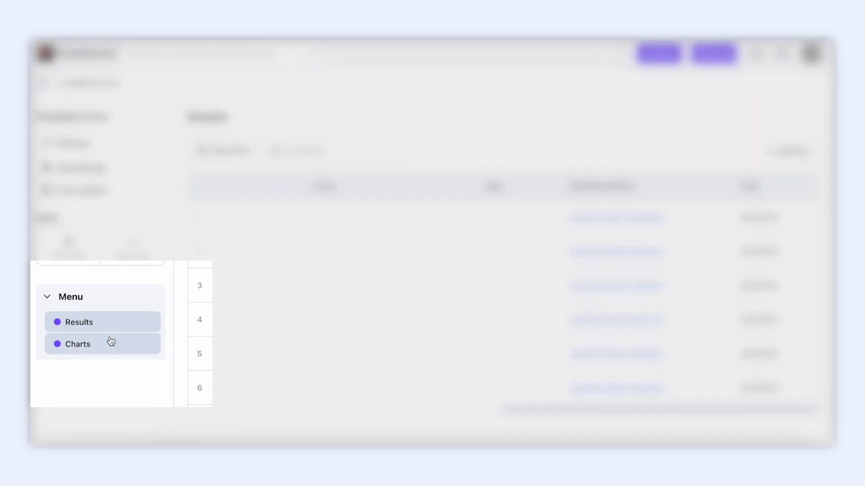
{"action": "left_click", "coordinate": [104, 344]}
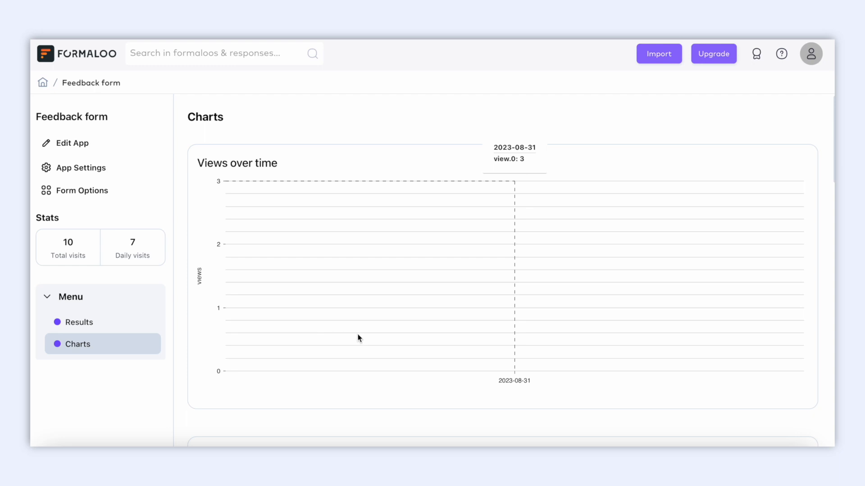
{"action": "scroll", "coordinate": [359, 338], "scroll_direction": "down", "scroll_amount": 15}
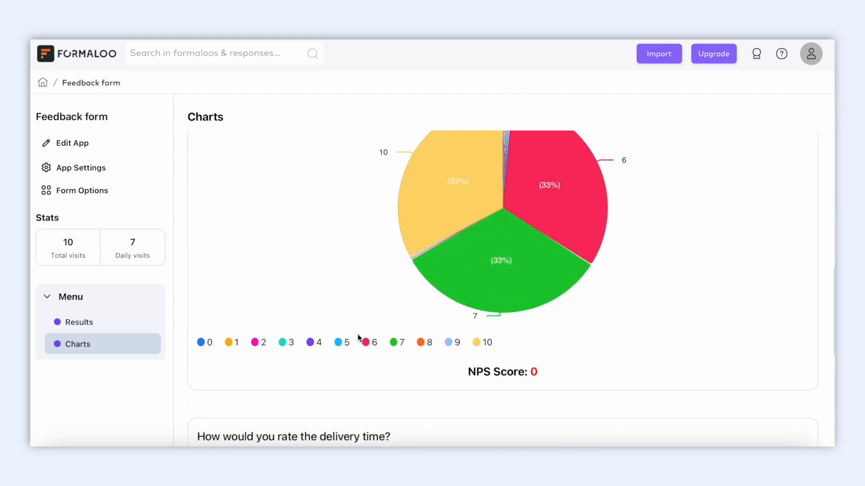
{"action": "scroll", "coordinate": [359, 338], "scroll_direction": "up", "scroll_amount": 1}
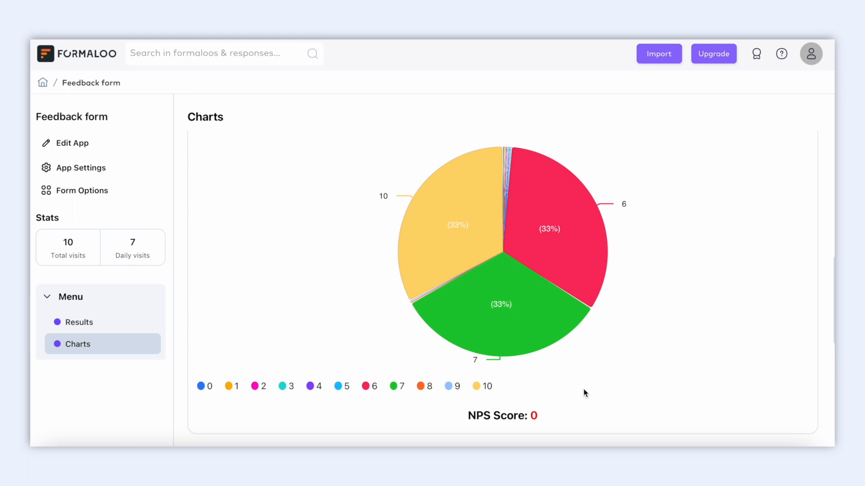
{"action": "scroll", "coordinate": [584, 393], "scroll_direction": "down", "scroll_amount": 9}
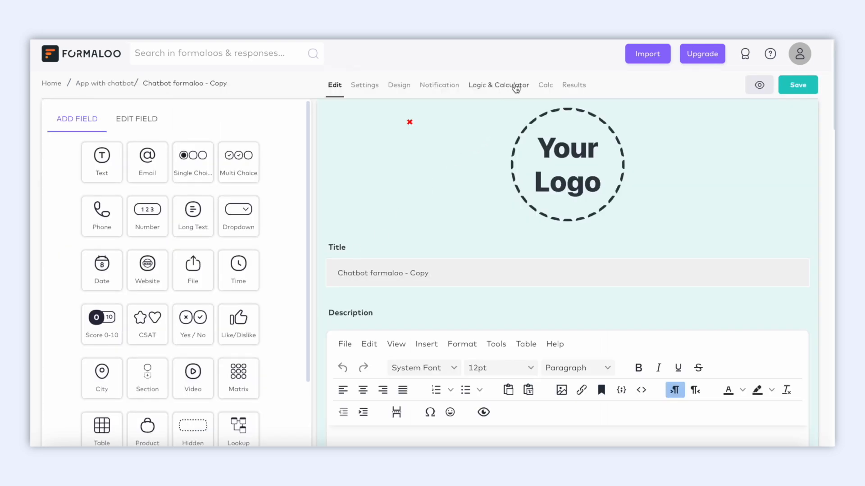
In the Logic & Calculator flowchart, reposition node 6 and open Advanced Logic
{"action": "left_click", "coordinate": [516, 87]}
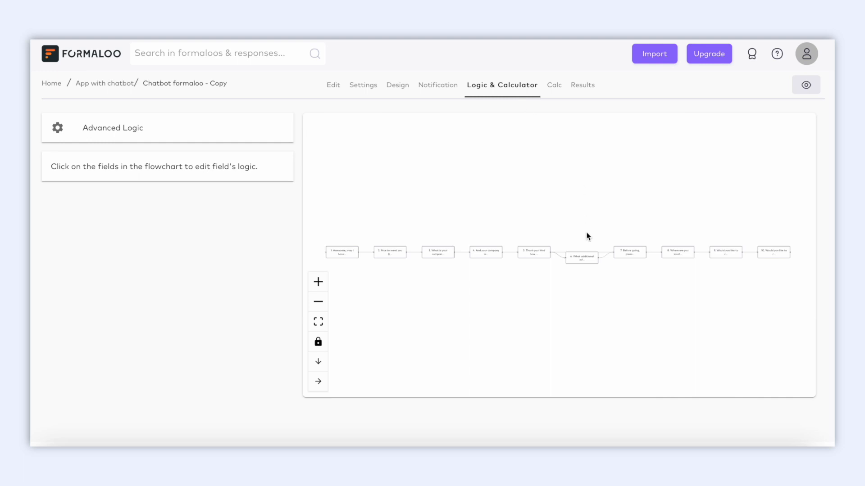
{"action": "left_click", "coordinate": [318, 282]}
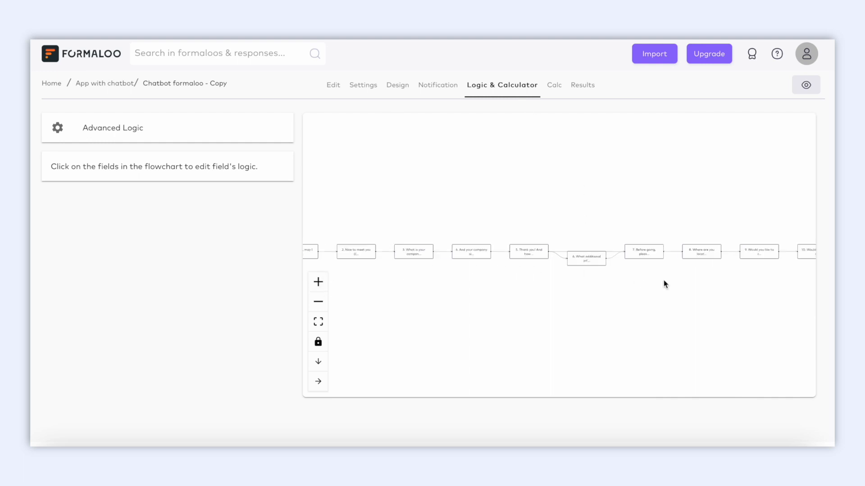
{"action": "left_click_drag", "start_coordinate": [603, 258], "coordinate": [602, 273]}
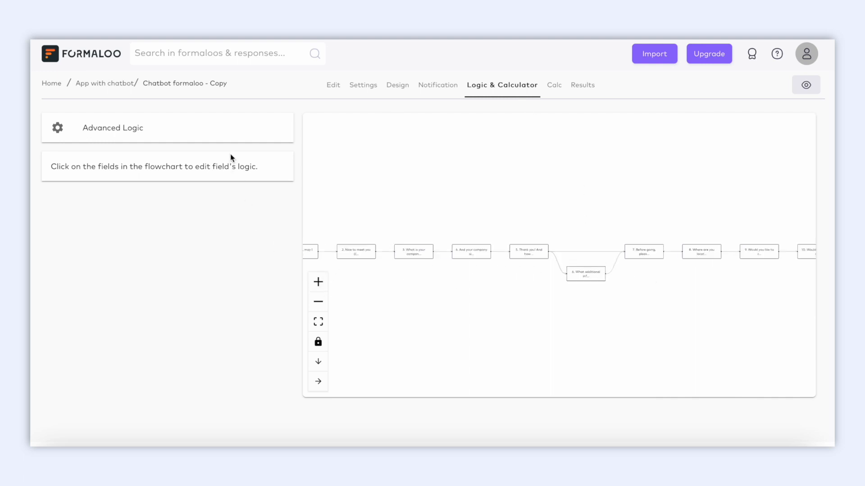
{"action": "left_click", "coordinate": [224, 140]}
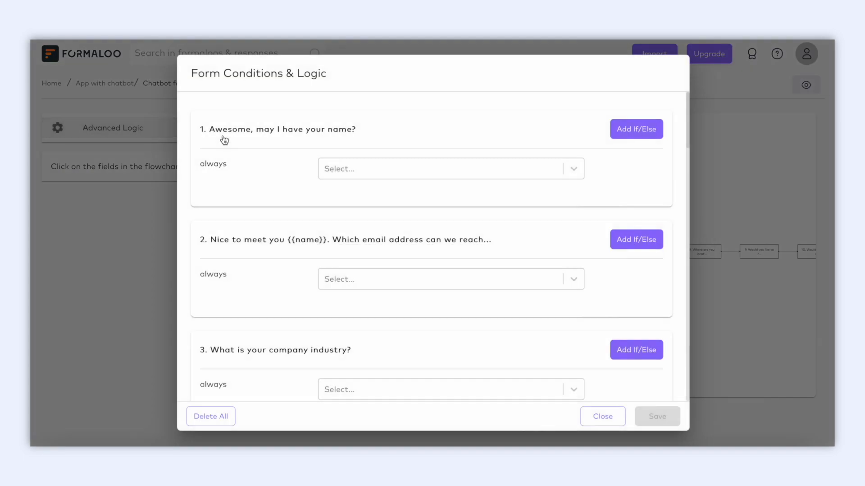
Make question 5 jump to the additional-information question when Option 1 is chosen
{"action": "scroll", "coordinate": [292, 303], "scroll_direction": "down", "scroll_amount": 9}
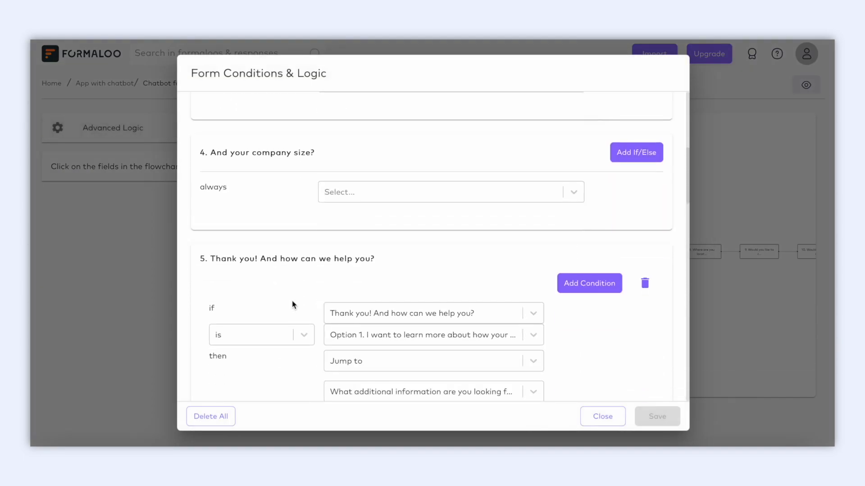
{"action": "scroll", "coordinate": [293, 305], "scroll_direction": "down", "scroll_amount": 1}
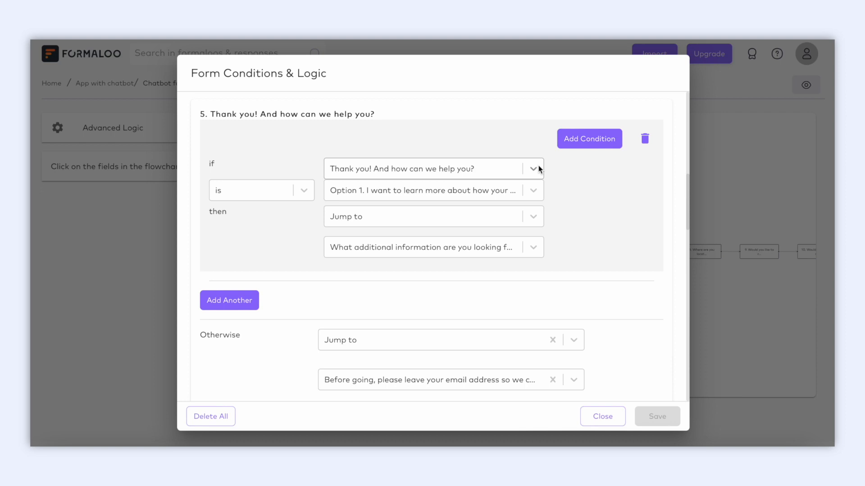
{"action": "left_click", "coordinate": [533, 192]}
{"action": "left_click", "coordinate": [533, 224]}
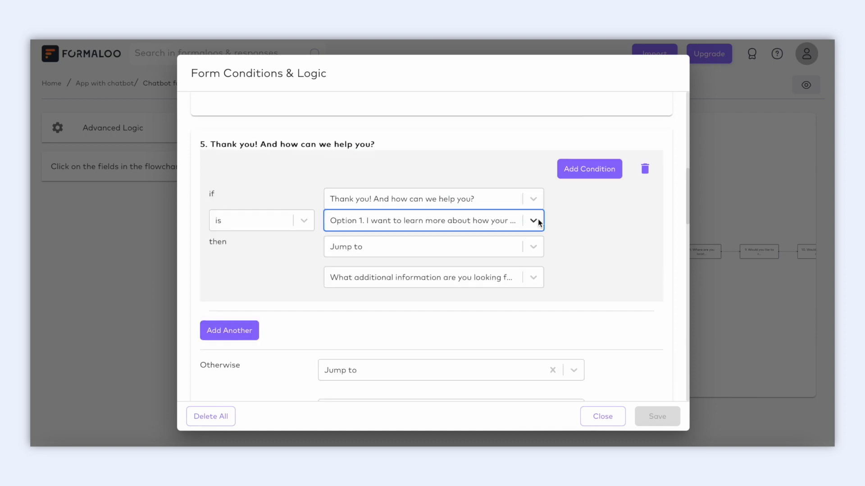
{"action": "left_click", "coordinate": [532, 251]}
{"action": "left_click", "coordinate": [533, 254]}
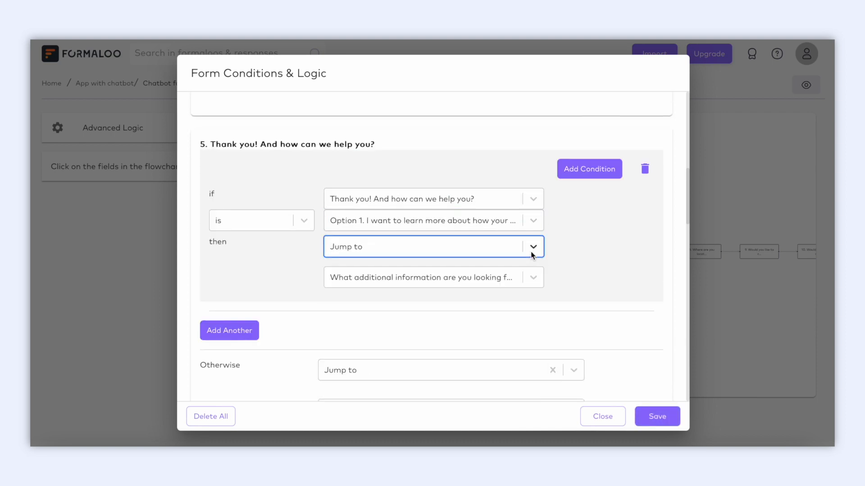
{"action": "left_click", "coordinate": [533, 279]}
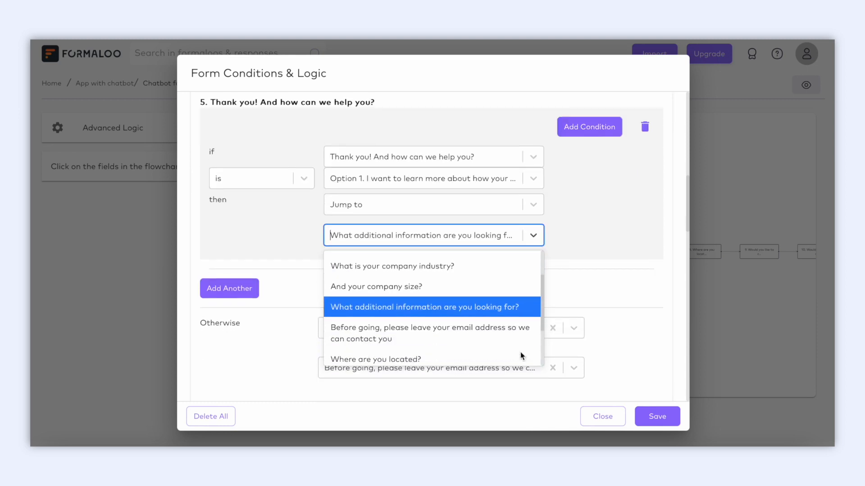
{"action": "left_click", "coordinate": [524, 295]}
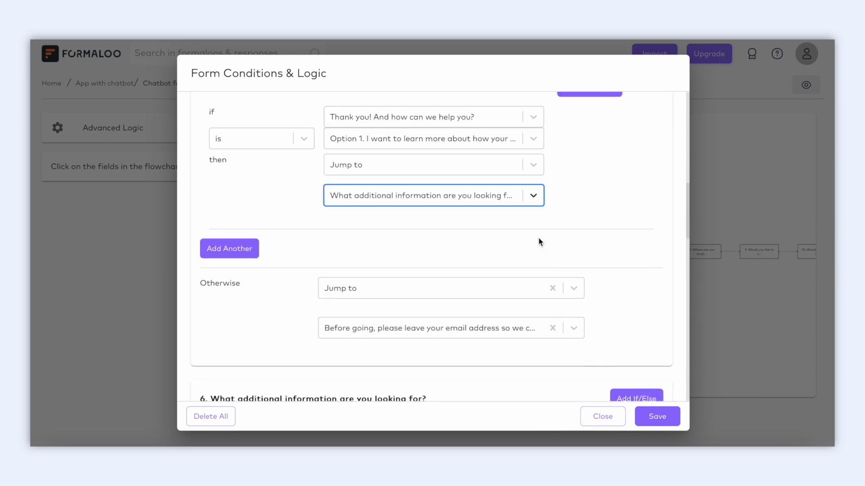
Set question 5's Otherwise rule to jump to the email question
{"action": "left_click_drag", "start_coordinate": [241, 283], "coordinate": [199, 283]}
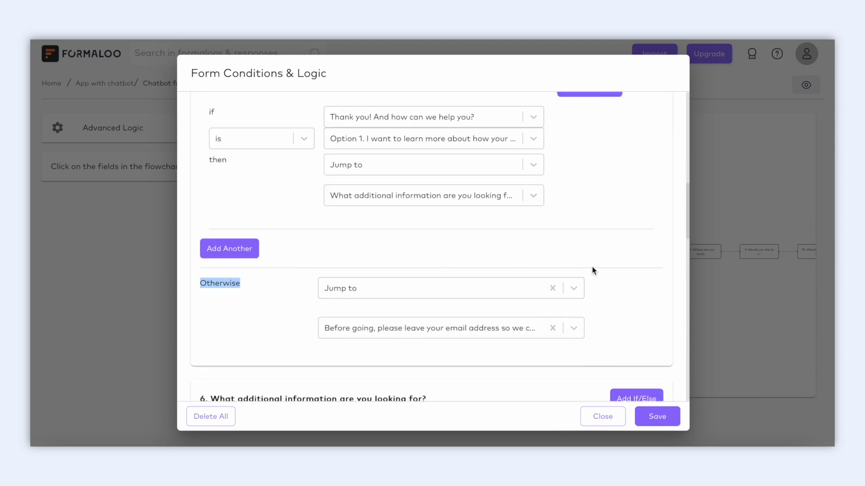
{"action": "left_click", "coordinate": [576, 288]}
{"action": "left_click", "coordinate": [576, 288]}
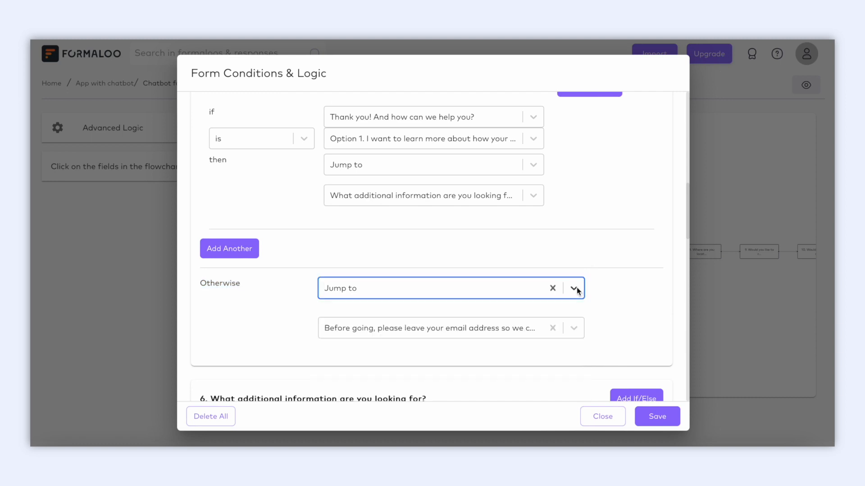
{"action": "left_click", "coordinate": [577, 325]}
{"action": "scroll", "coordinate": [545, 342], "scroll_direction": "down", "scroll_amount": 2}
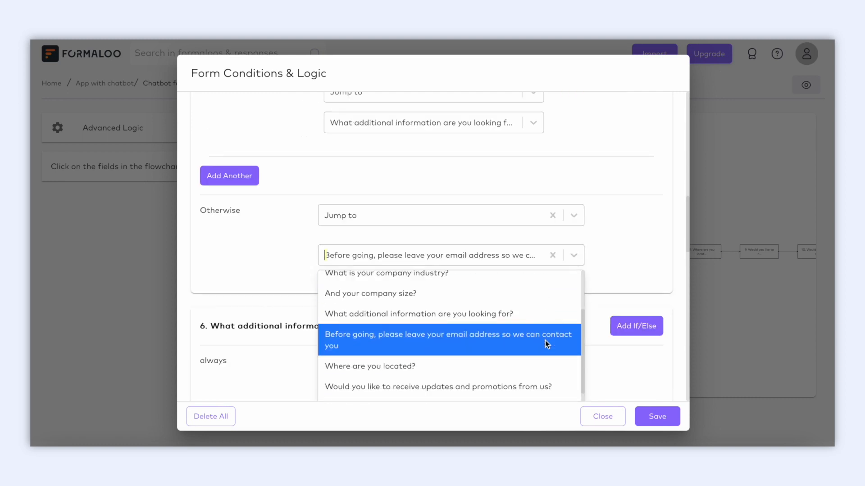
{"action": "left_click", "coordinate": [545, 339]}
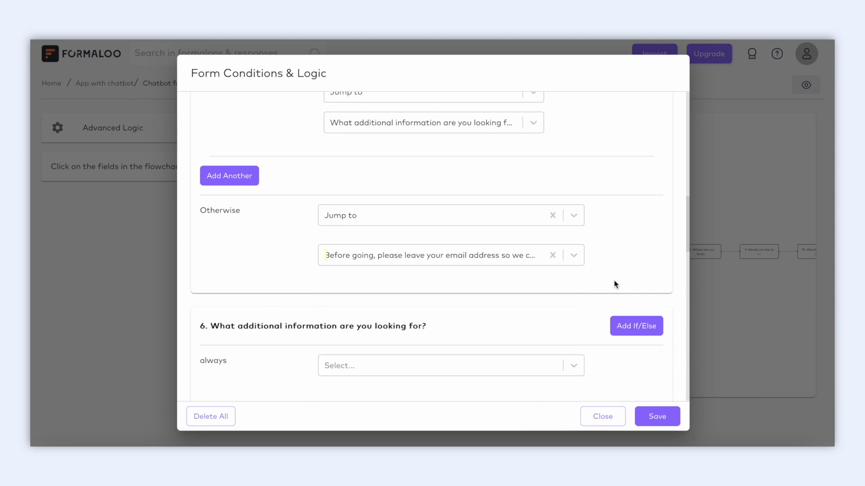
{"action": "scroll", "coordinate": [614, 280], "scroll_direction": "down", "scroll_amount": 6}
{"action": "left_click_drag", "start_coordinate": [485, 163], "coordinate": [213, 163]}
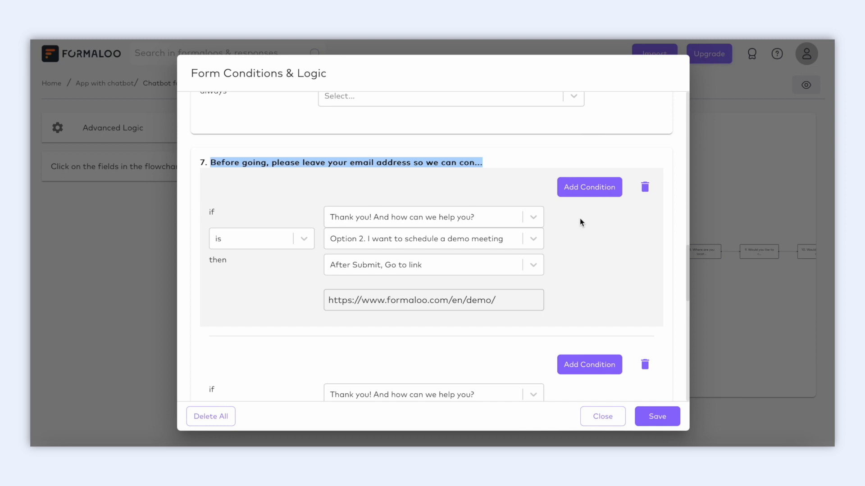
Replace question 7's Option 2 Go to link with the /en/pricing/ URL
{"action": "left_click", "coordinate": [536, 242]}
{"action": "left_click", "coordinate": [537, 243]}
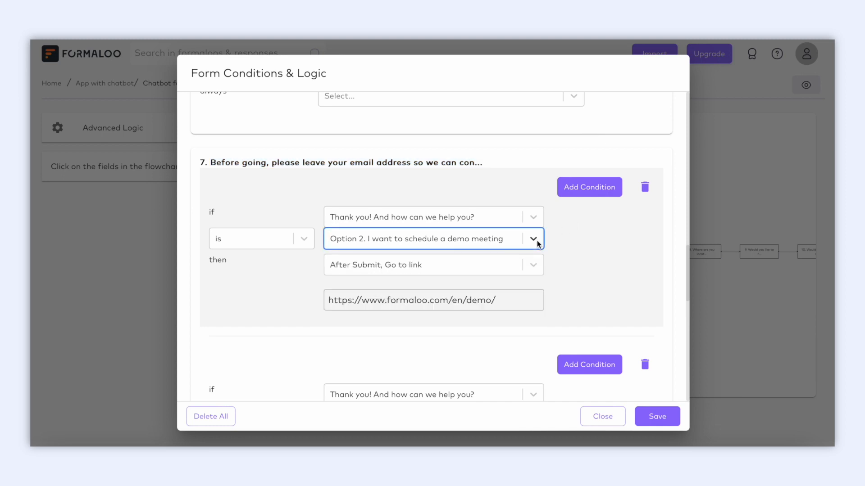
{"action": "left_click", "coordinate": [515, 305]}
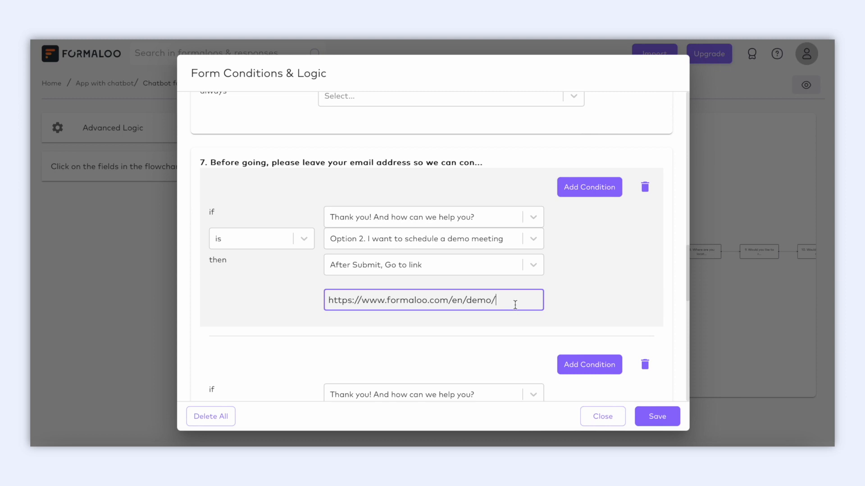
{"action": "left_click_drag", "start_coordinate": [515, 305], "coordinate": [320, 303]}
{"action": "type", "text": "https://www.formaloo.com/en/pricing/"}
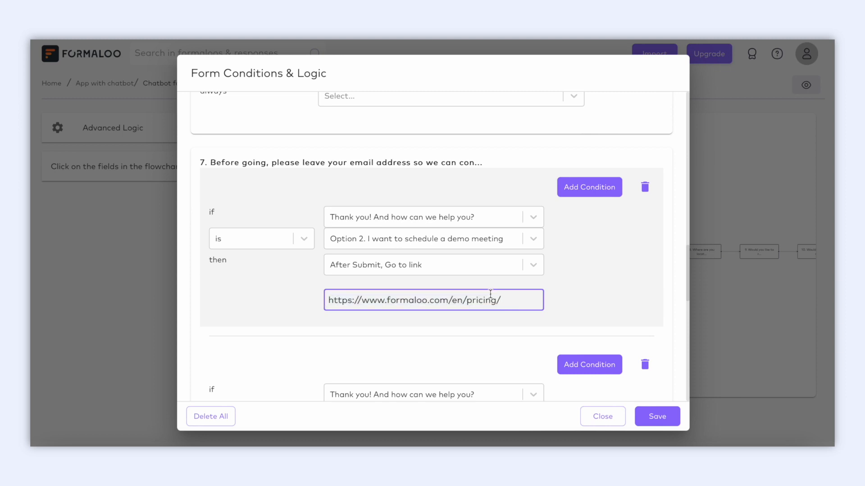
{"action": "left_click_drag", "start_coordinate": [513, 302], "coordinate": [463, 305]}
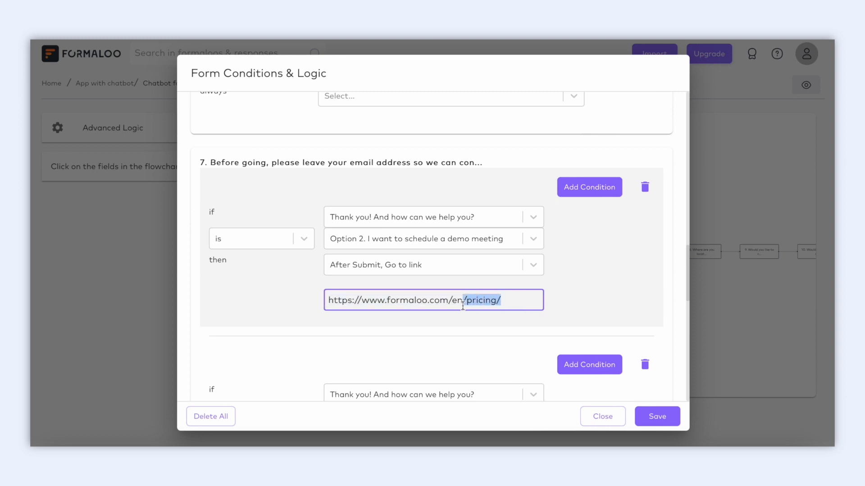
{"action": "left_click", "coordinate": [508, 301]}
{"action": "left_click", "coordinate": [552, 257]}
Review the remaining rules and close the Conditions & Logic dialog
{"action": "scroll", "coordinate": [552, 257], "scroll_direction": "down", "scroll_amount": 3}
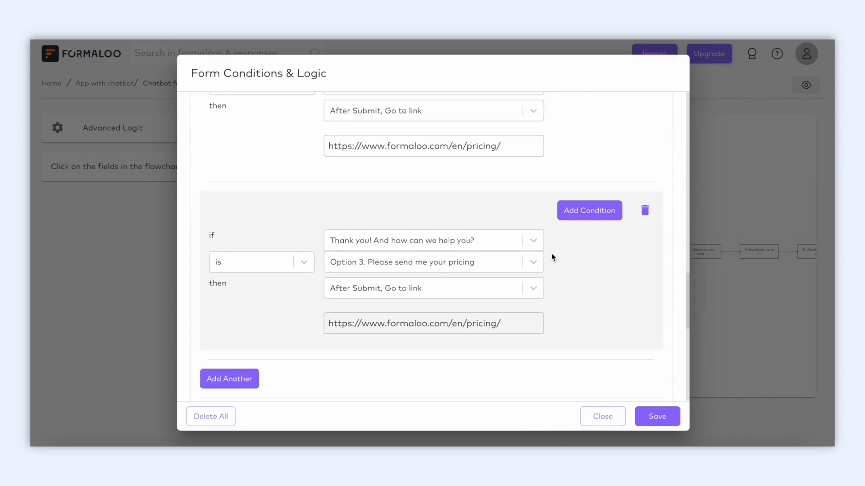
{"action": "scroll", "coordinate": [553, 257], "scroll_direction": "up", "scroll_amount": 2}
{"action": "scroll", "coordinate": [553, 257], "scroll_direction": "down", "scroll_amount": 2}
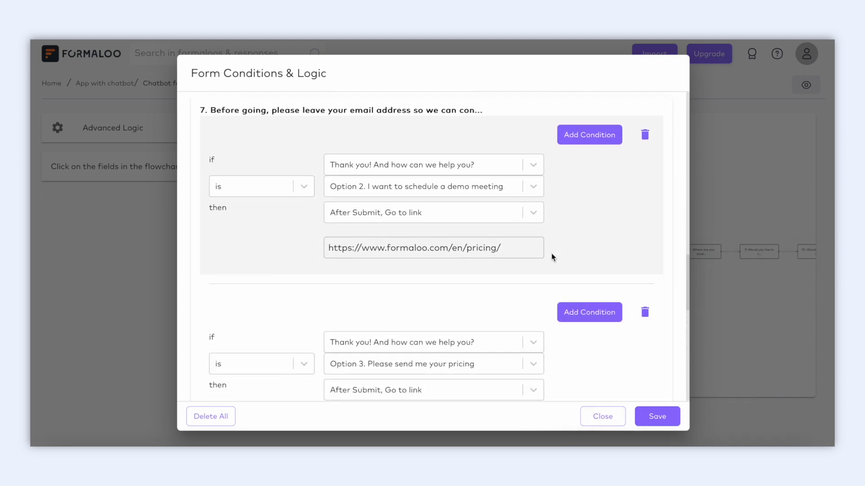
{"action": "scroll", "coordinate": [553, 256], "scroll_direction": "down", "scroll_amount": 2}
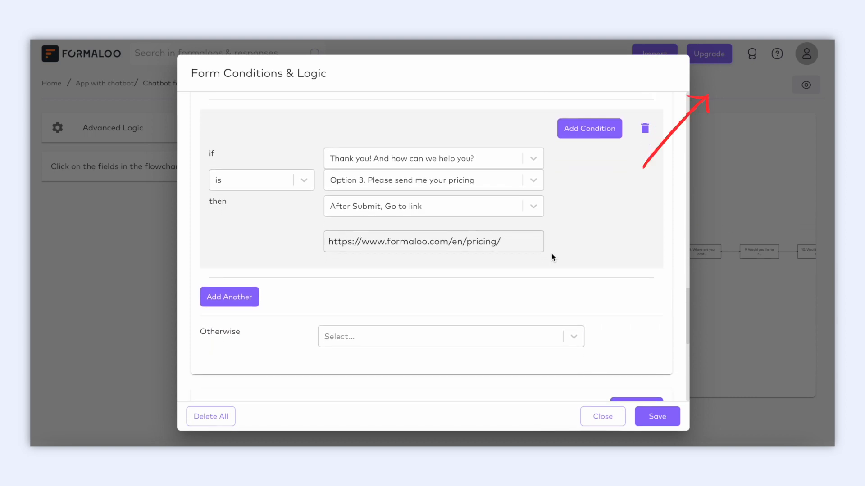
{"action": "scroll", "coordinate": [552, 256], "scroll_direction": "down", "scroll_amount": 2}
{"action": "scroll", "coordinate": [552, 255], "scroll_direction": "down", "scroll_amount": 2}
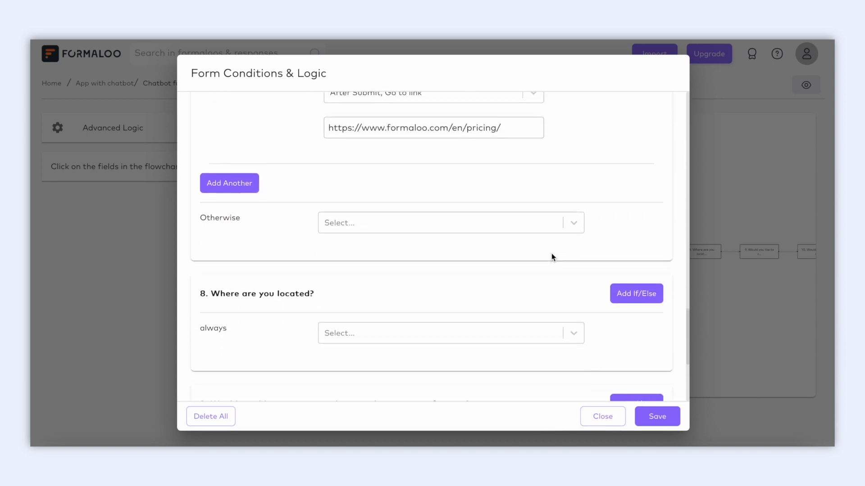
{"action": "scroll", "coordinate": [551, 253], "scroll_direction": "down", "scroll_amount": 2}
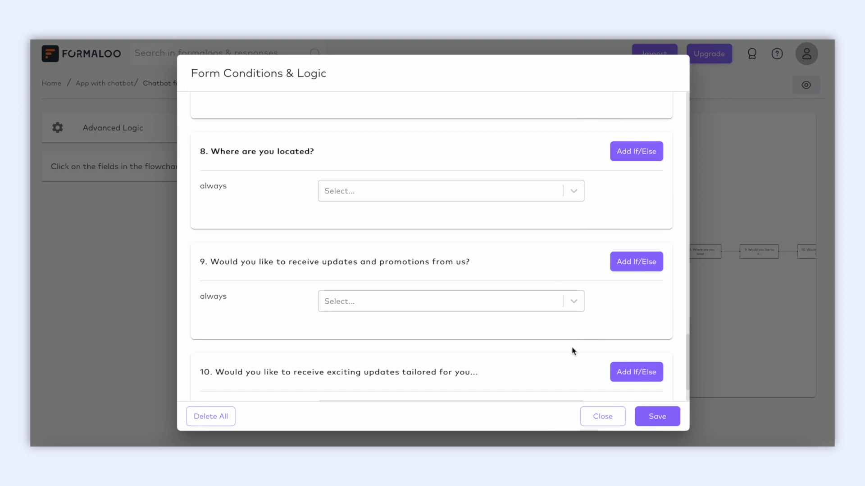
{"action": "scroll", "coordinate": [573, 366], "scroll_direction": "down", "scroll_amount": 1}
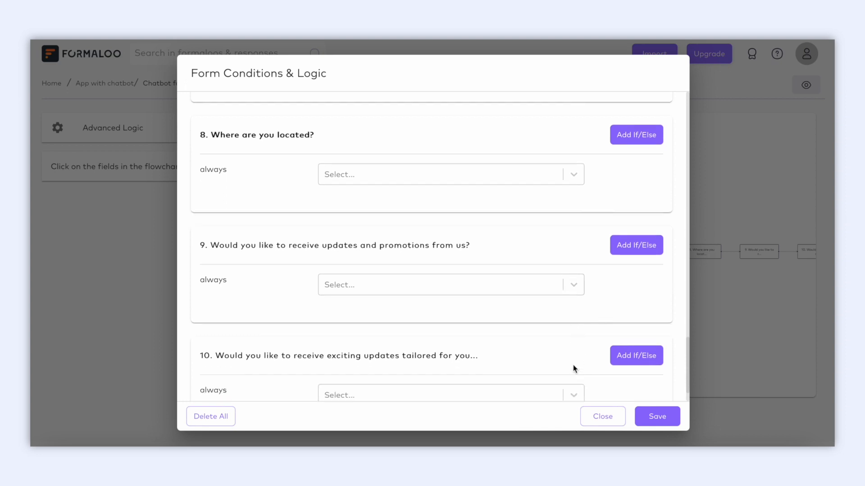
{"action": "left_click", "coordinate": [599, 424]}
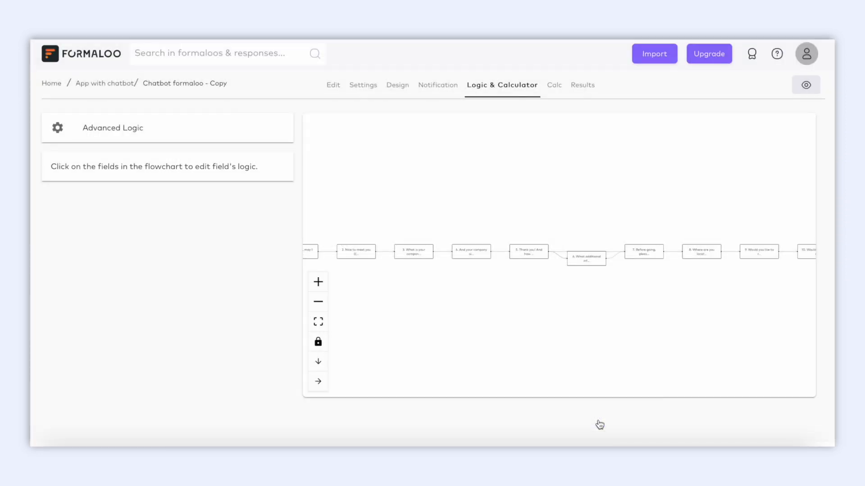
Return to the Edit tab and save the Chatbot formaloo - Copy form
{"action": "left_click", "coordinate": [333, 84]}
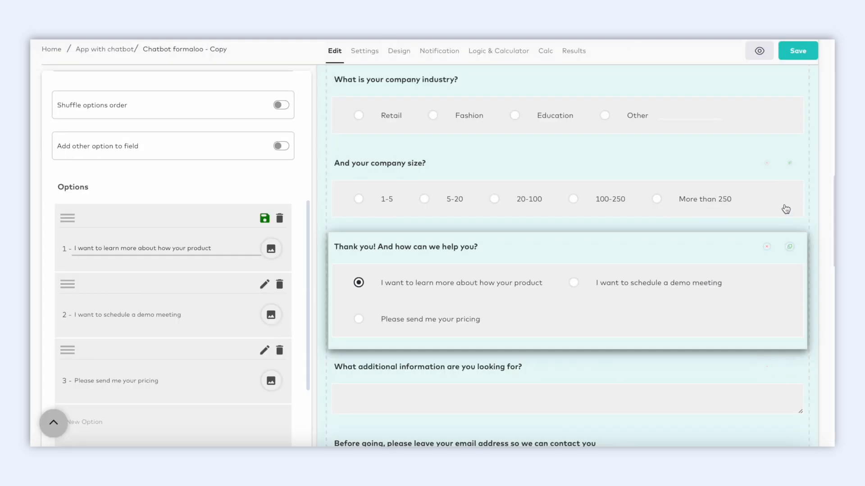
{"action": "mouse_move", "coordinate": [786, 186]}
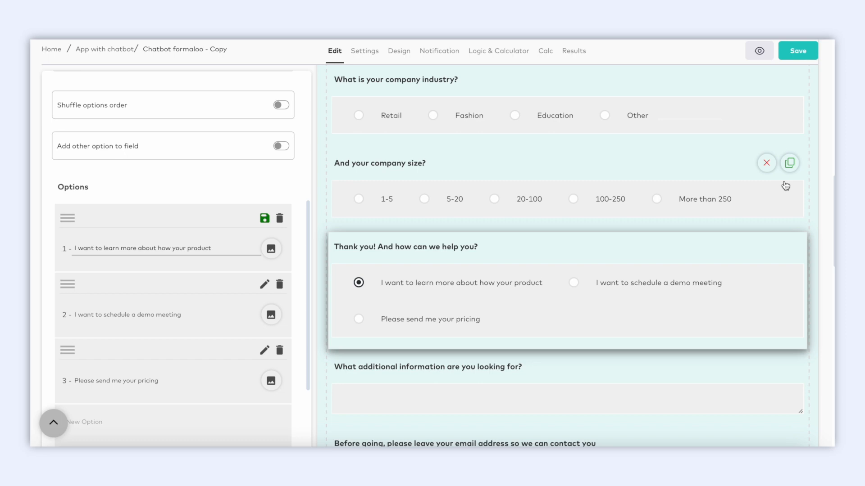
{"action": "left_click", "coordinate": [797, 52]}
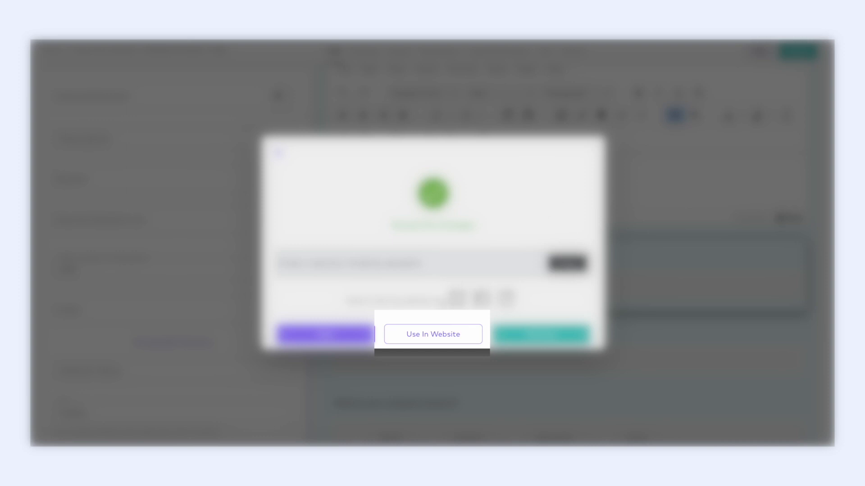
Choose Chatbot embedding with widget position Bottom Right, then generate and copy the code
{"action": "left_click", "coordinate": [432, 335]}
{"action": "scroll", "coordinate": [431, 334], "scroll_direction": "down", "scroll_amount": 3}
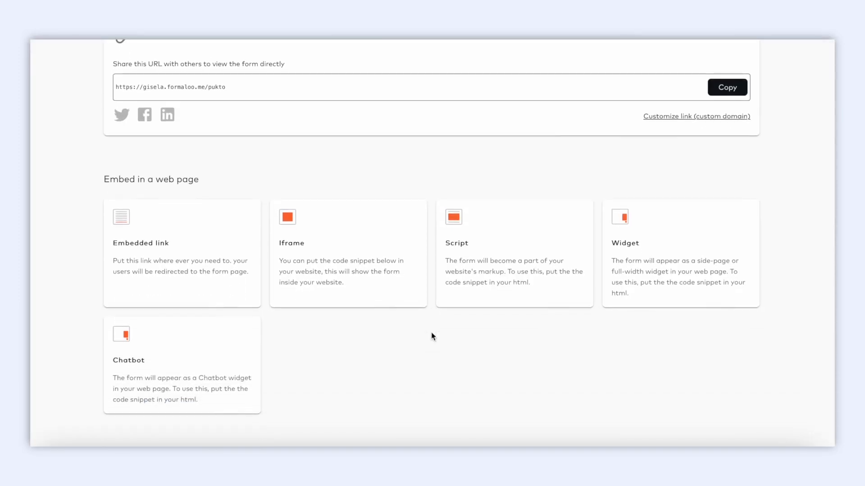
{"action": "left_click", "coordinate": [216, 354]}
{"action": "left_click", "coordinate": [295, 306]}
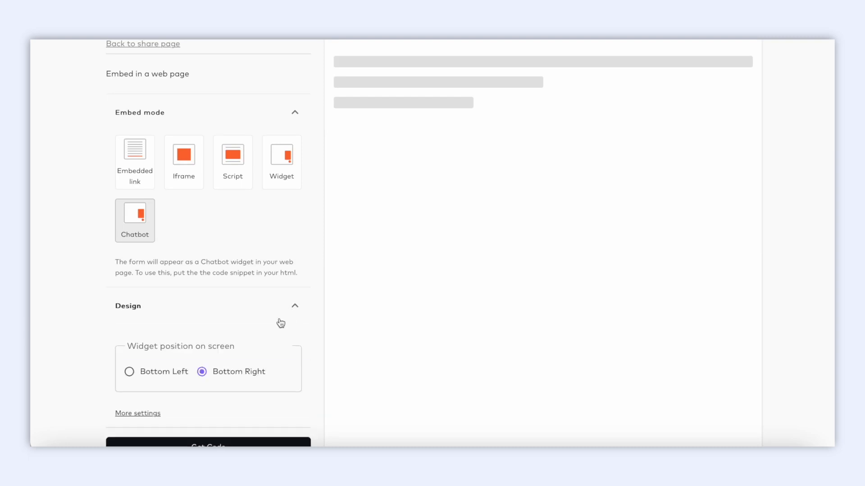
{"action": "scroll", "coordinate": [248, 354], "scroll_direction": "down", "scroll_amount": 1}
{"action": "scroll", "coordinate": [142, 339], "scroll_direction": "down", "scroll_amount": 2}
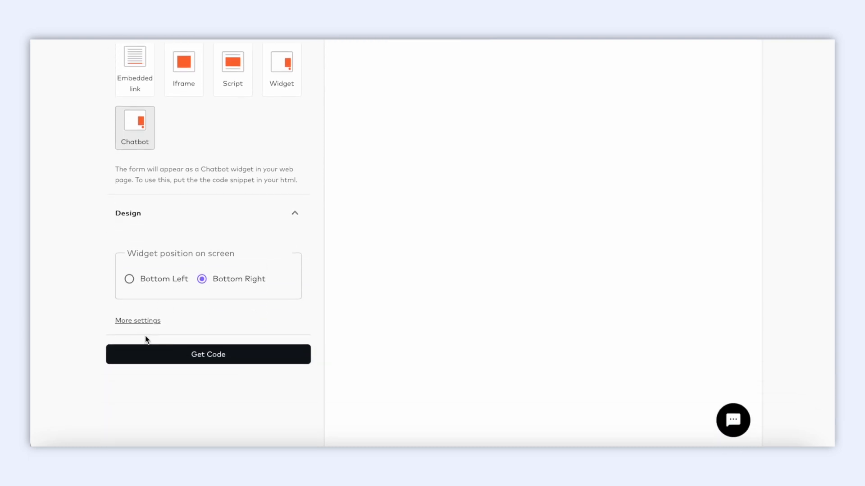
{"action": "left_click", "coordinate": [137, 287]}
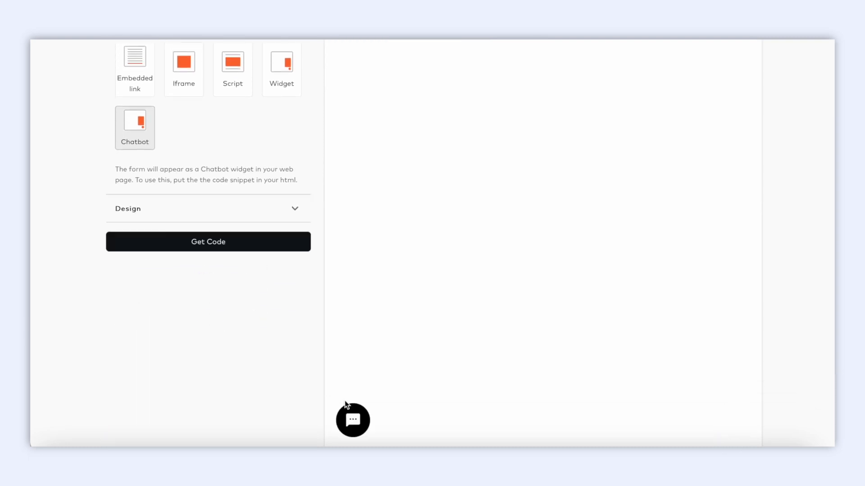
{"action": "left_click", "coordinate": [281, 207]}
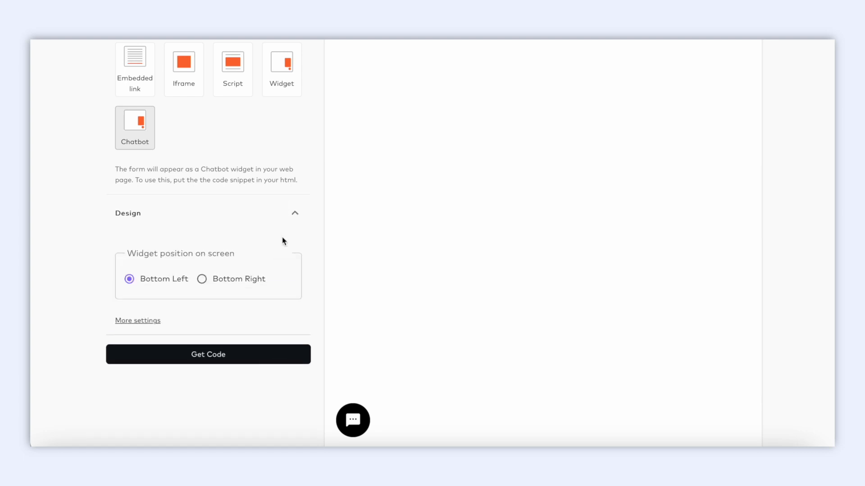
{"action": "left_click", "coordinate": [245, 287]}
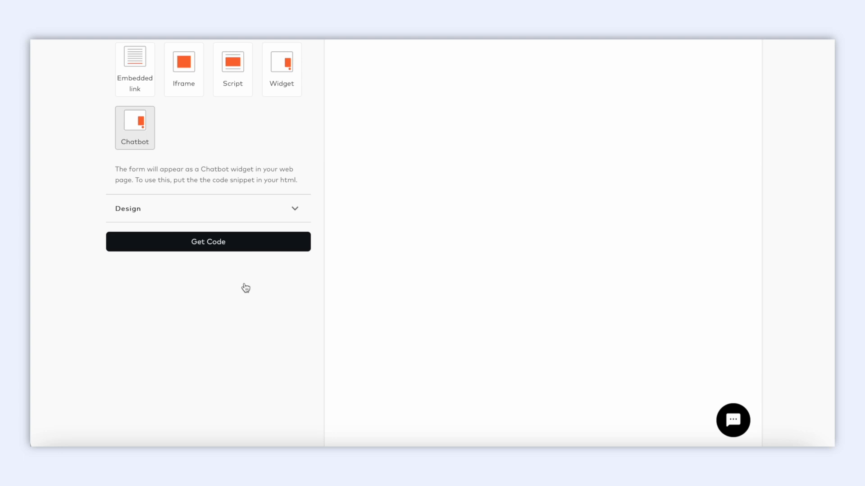
{"action": "left_click", "coordinate": [242, 248]}
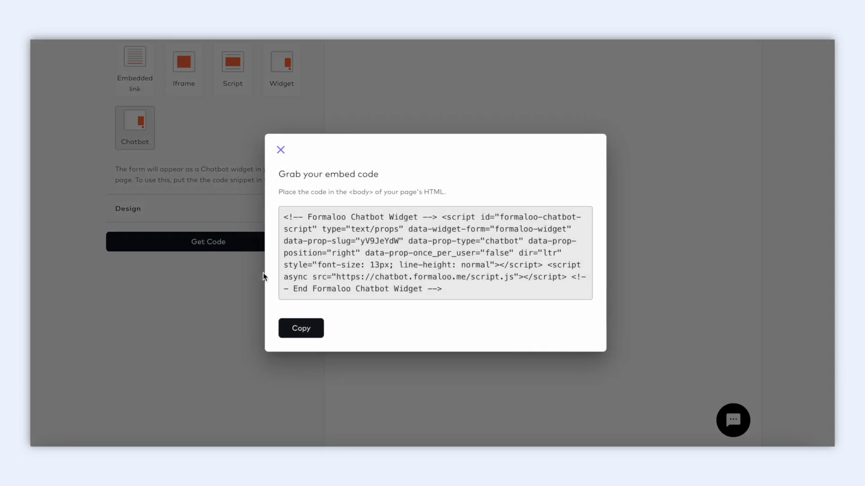
{"action": "left_click", "coordinate": [295, 332]}
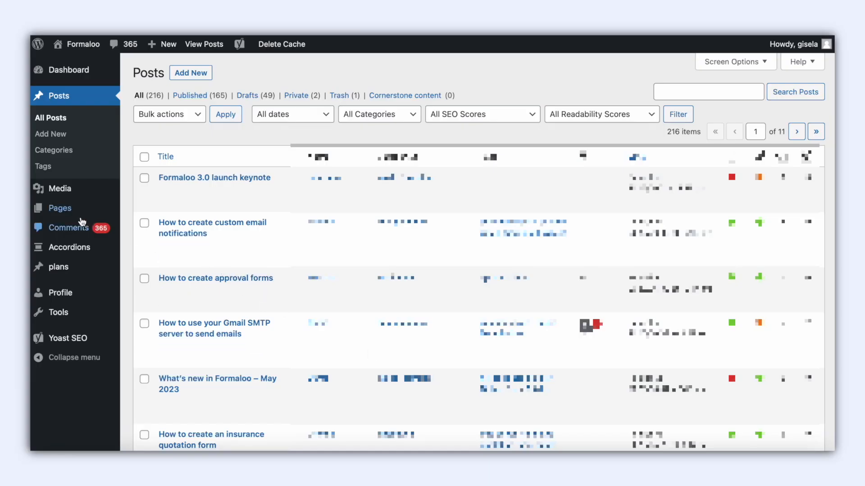
Create a WordPress page 'Test chatbot' with a Custom HTML block holding the embed code
{"action": "mouse_move", "coordinate": [76, 216]}
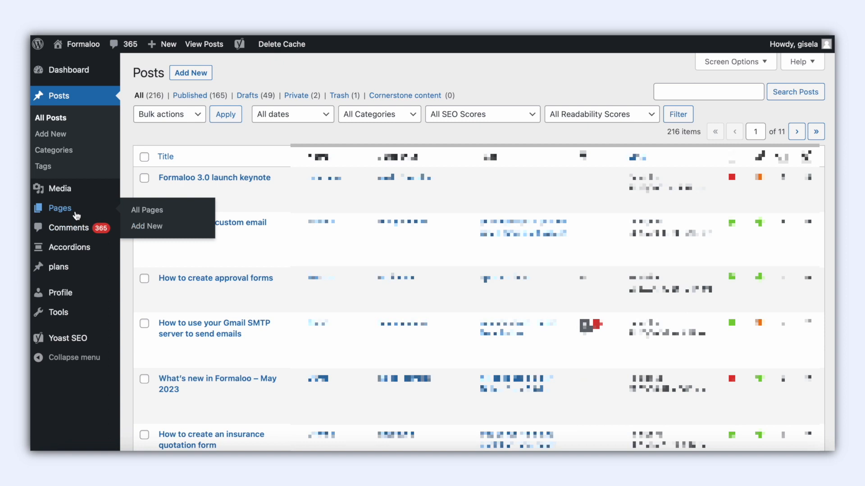
{"action": "left_click", "coordinate": [137, 227]}
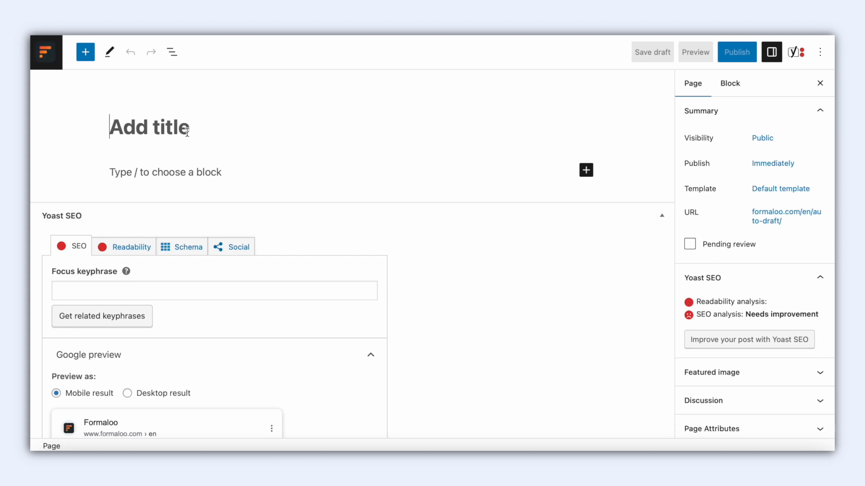
{"action": "left_click", "coordinate": [186, 132]}
{"action": "type", "text": "Test"}
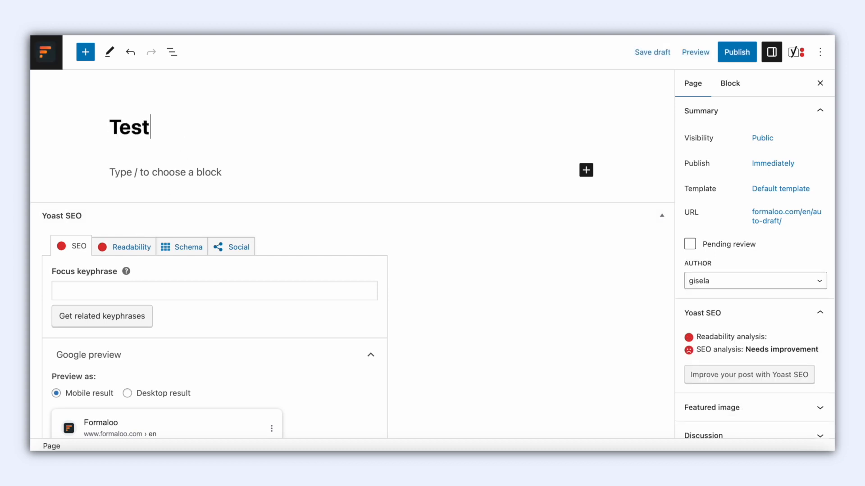
{"action": "type", "text": " chatbot"}
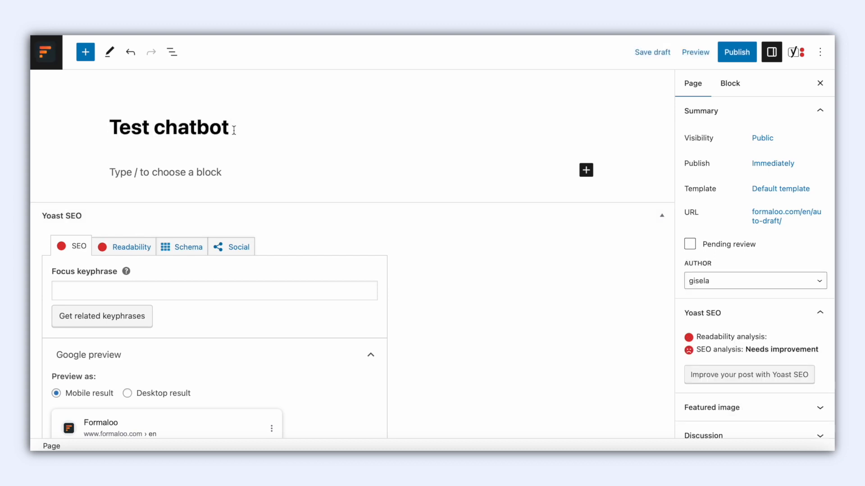
{"action": "left_click", "coordinate": [586, 171]}
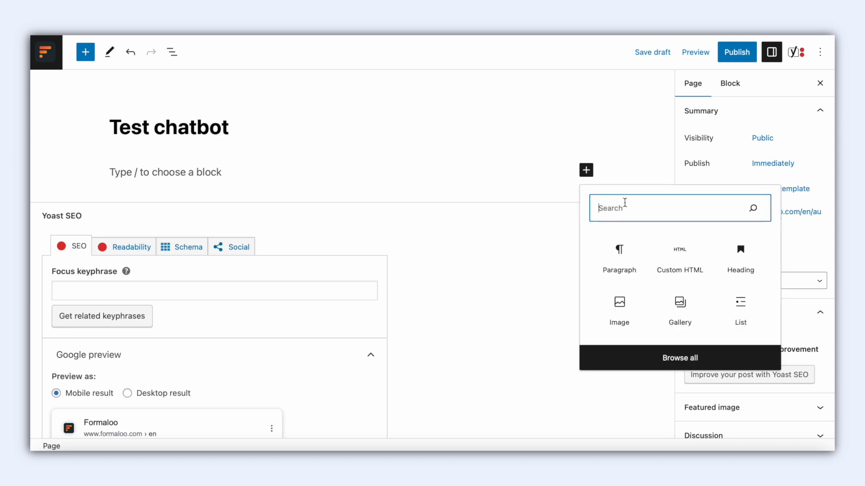
{"action": "left_click", "coordinate": [676, 263]}
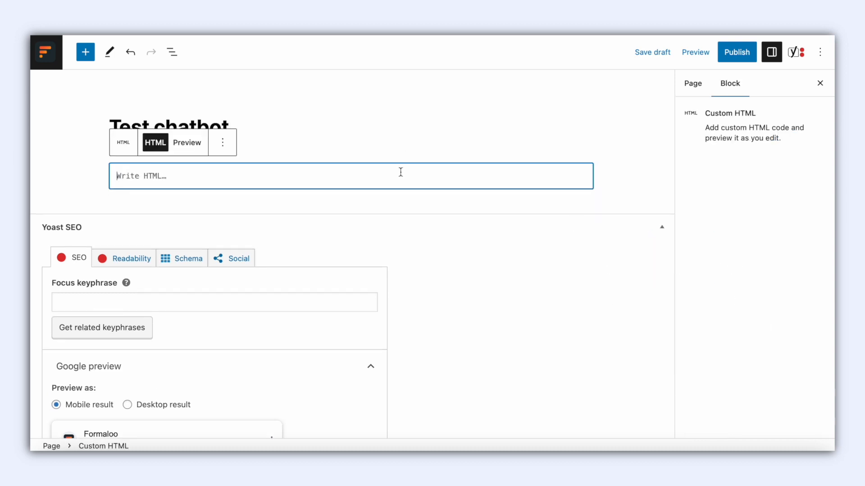
{"action": "type", "text": "<!-- Formaloo Chatbot Widget -->         <script id=\"formaloo-chatbot-script\" type=\"text/props\" data-widget-form=\"formaloo-widget\" data-prop-slug=\"uZUBQkfh\"         data-prop-type=\"chatbot\" data-prop-position=\"left\" data-prop-once_per_user=\"false\" dir=\"ltr\"         style=\"font-size: 13px; line-height: normal\"></script>         <script async src=\"https://chatbot.formaloo.net/script.js\"></script>         <!-- End Formaloo Chatbot Widget -->"}
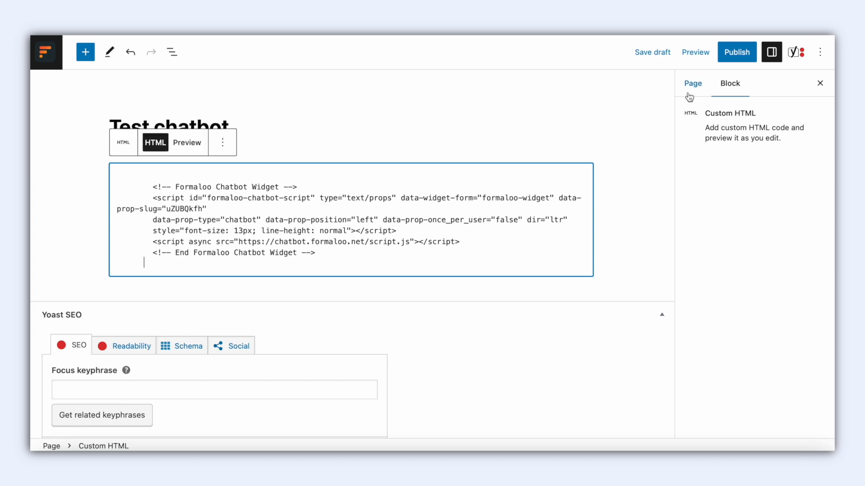
Publish the page, view it live, and launch the chatbot
{"action": "left_click", "coordinate": [735, 53]}
{"action": "left_click", "coordinate": [143, 414]}
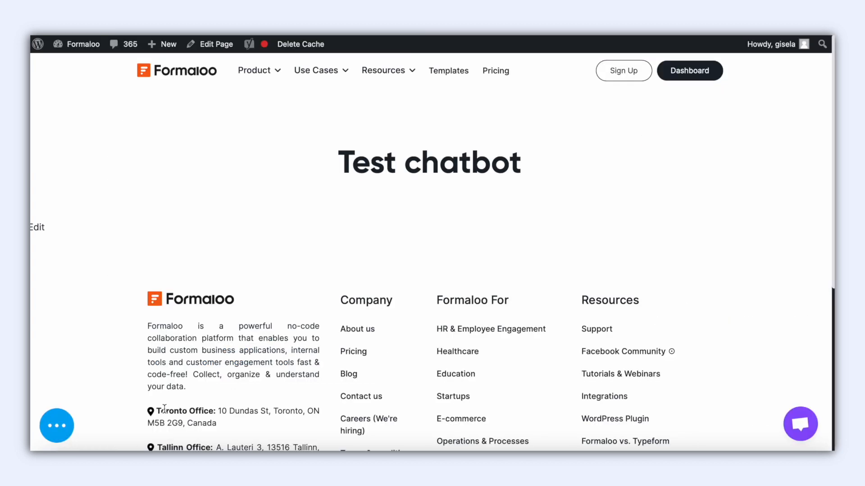
{"action": "left_click", "coordinate": [66, 428]}
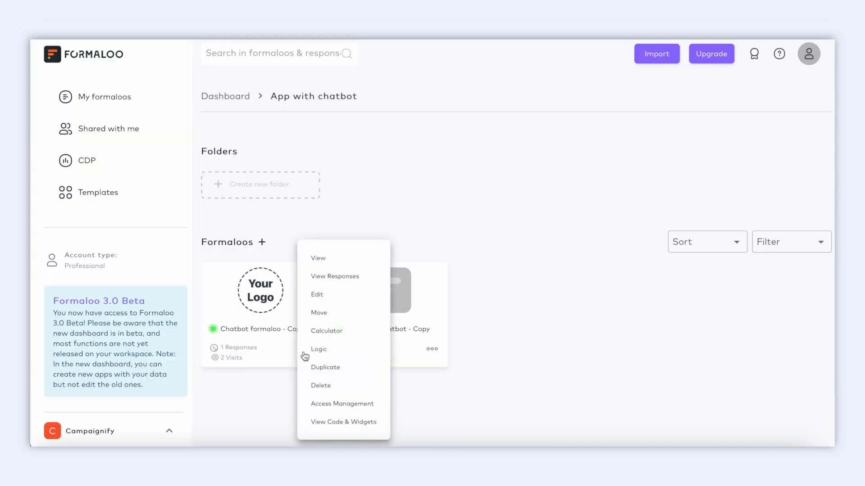
Paste the chatbot widget script into the form's Custom JS setting, then view the 'App with chatbot - Copy' app page
{"action": "left_click", "coordinate": [336, 297]}
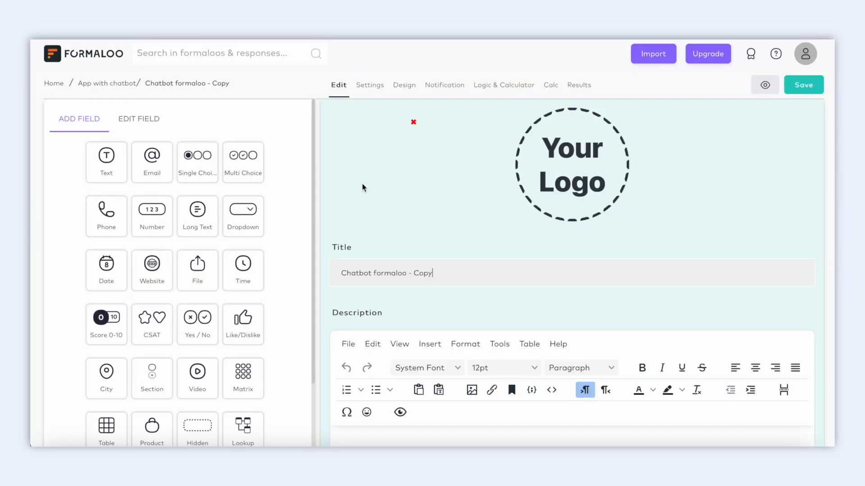
{"action": "left_click", "coordinate": [370, 85]}
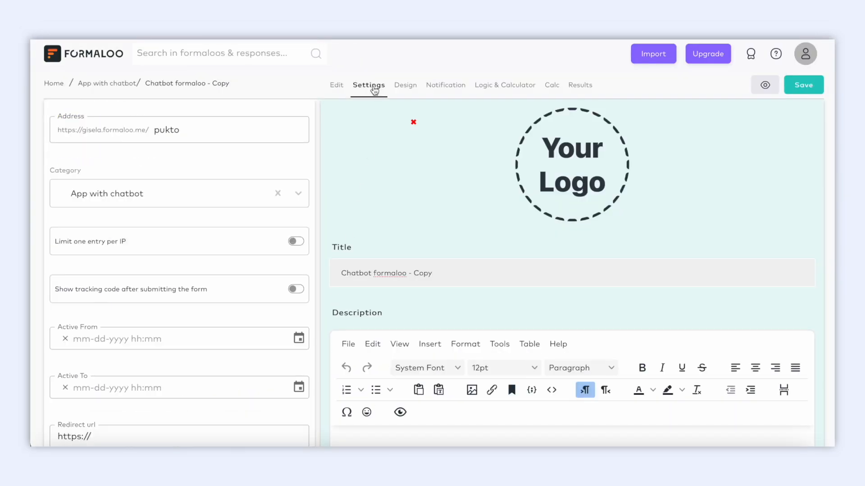
{"action": "scroll", "coordinate": [240, 303], "scroll_direction": "down", "scroll_amount": 1}
{"action": "scroll", "coordinate": [238, 306], "scroll_direction": "down", "scroll_amount": 9}
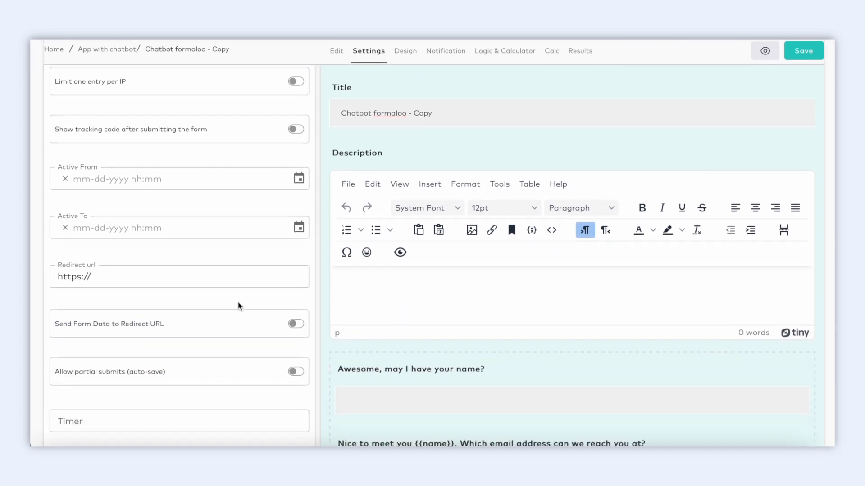
{"action": "scroll", "coordinate": [238, 303], "scroll_direction": "down", "scroll_amount": 3}
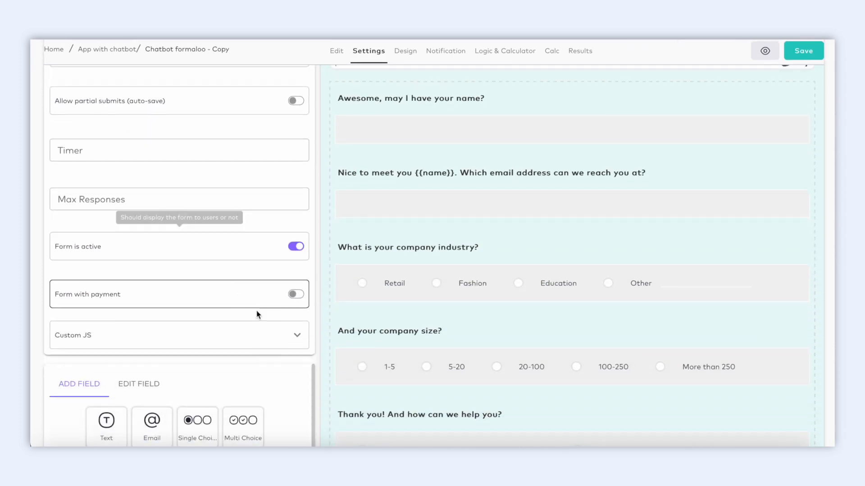
{"action": "left_click", "coordinate": [295, 336]}
{"action": "scroll", "coordinate": [293, 337], "scroll_direction": "down", "scroll_amount": 1}
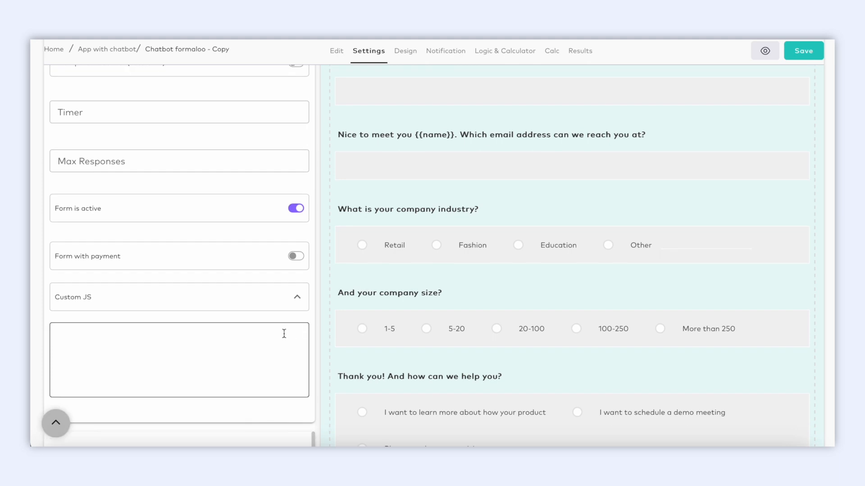
{"action": "left_click", "coordinate": [284, 334]}
{"action": "key", "text": "ctrl+v"}
{"action": "scroll", "coordinate": [285, 315], "scroll_direction": "down", "scroll_amount": 2}
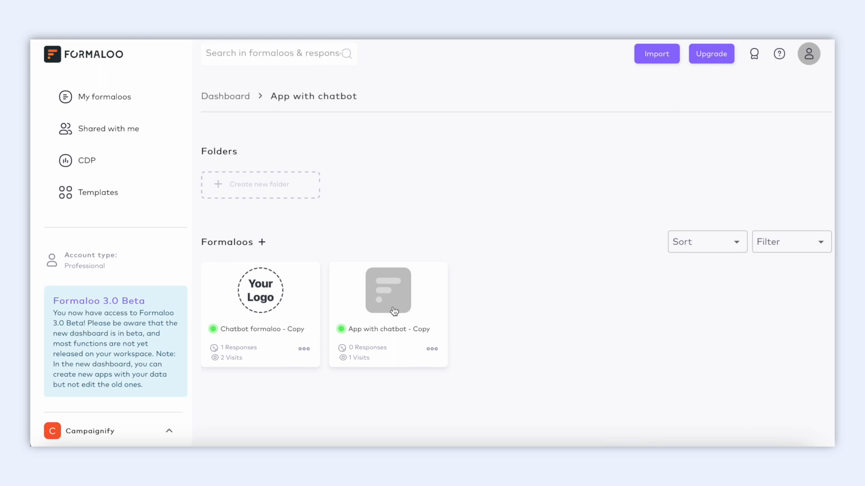
{"action": "left_click", "coordinate": [394, 311]}
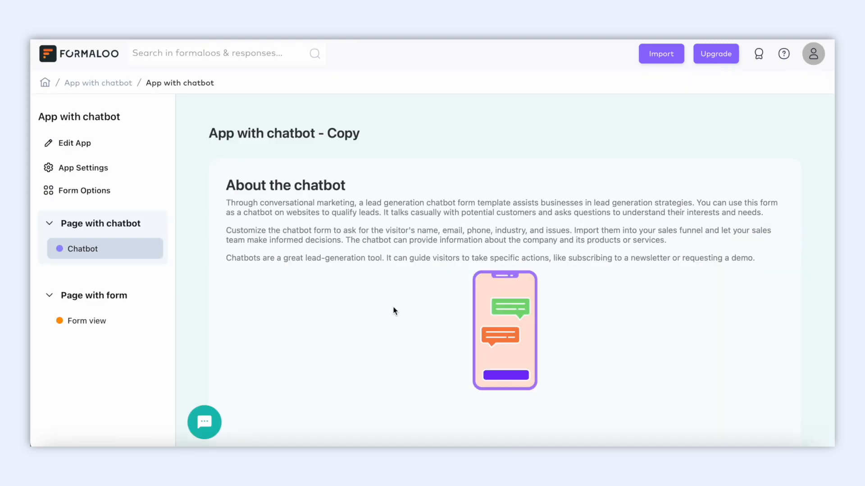
Launch the app page's chatbot and reply 'I am interested' so it asks for a name
{"action": "left_click", "coordinate": [205, 422]}
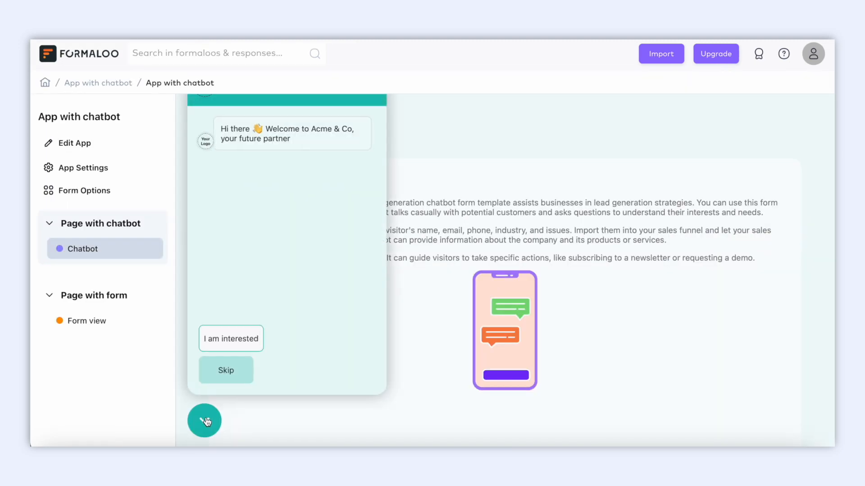
{"action": "left_click", "coordinate": [244, 336]}
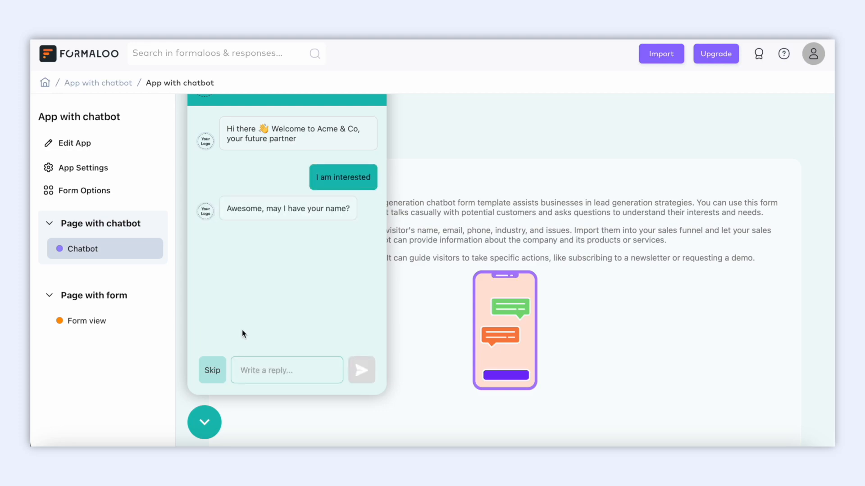